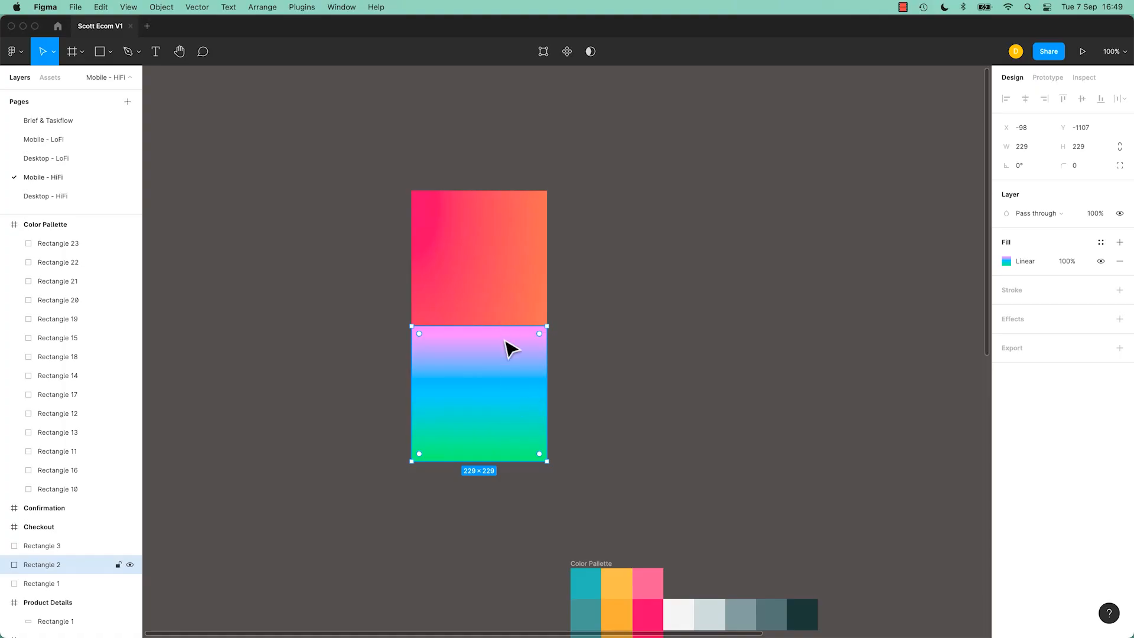
left_click(387, 512)
left_click_drag(352, 524, 679, 76)
left_click(570, 374)
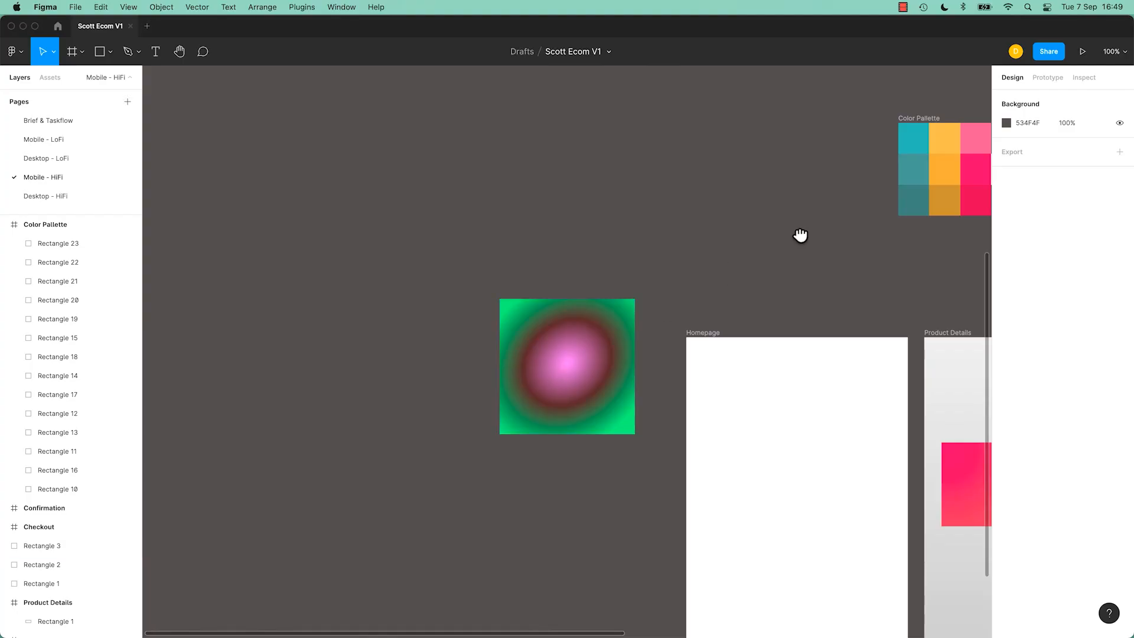
left_click_drag(800, 236, 494, 372)
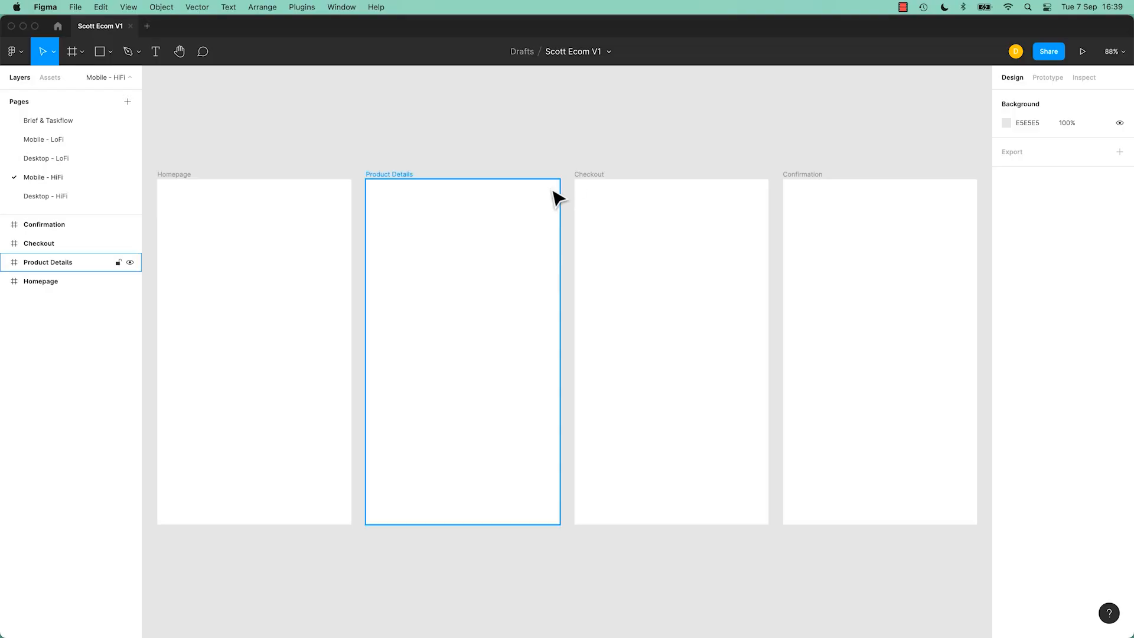
Draw a rectangle about 322 × 142 in the Product Details frame and open its fill type choices
left_click(97, 53)
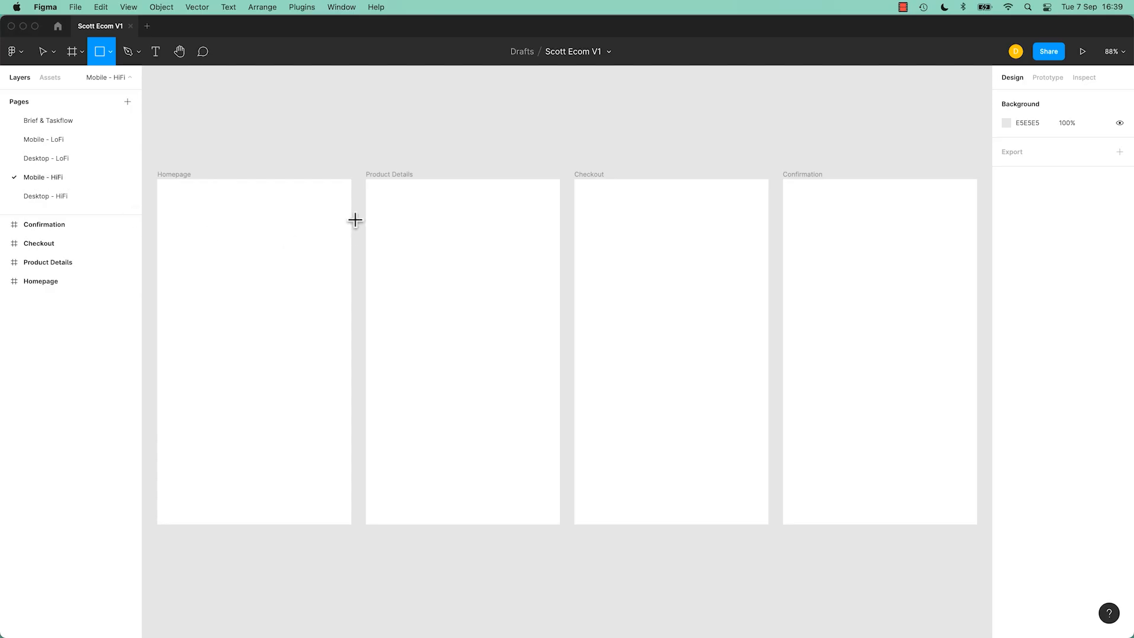
scroll(455, 270, "left", 2)
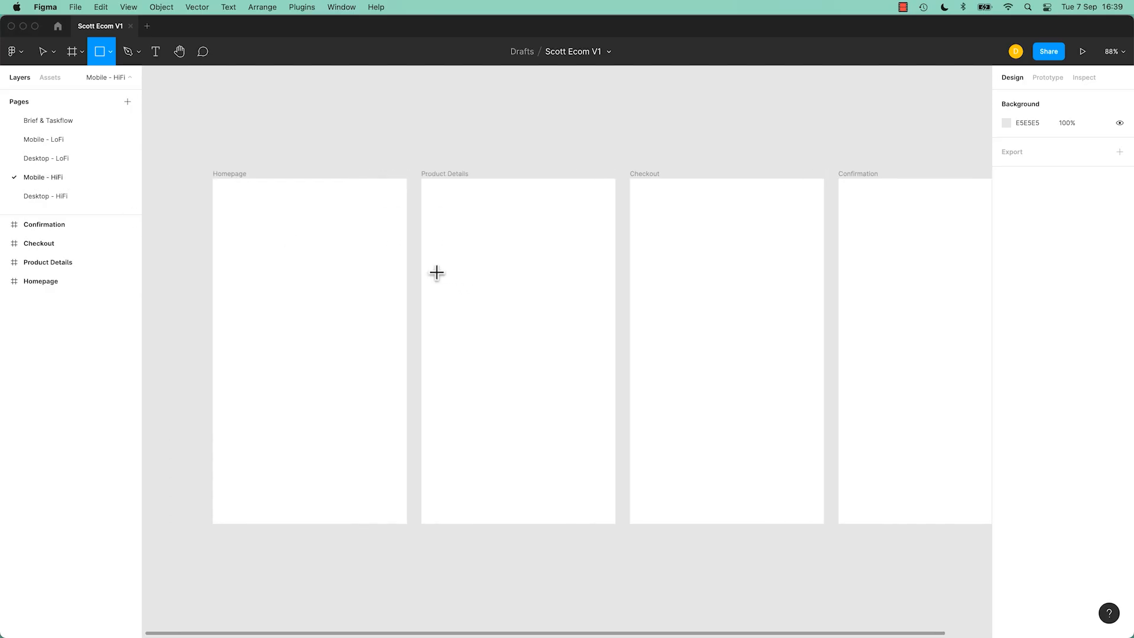
left_click_drag(436, 271, 602, 346)
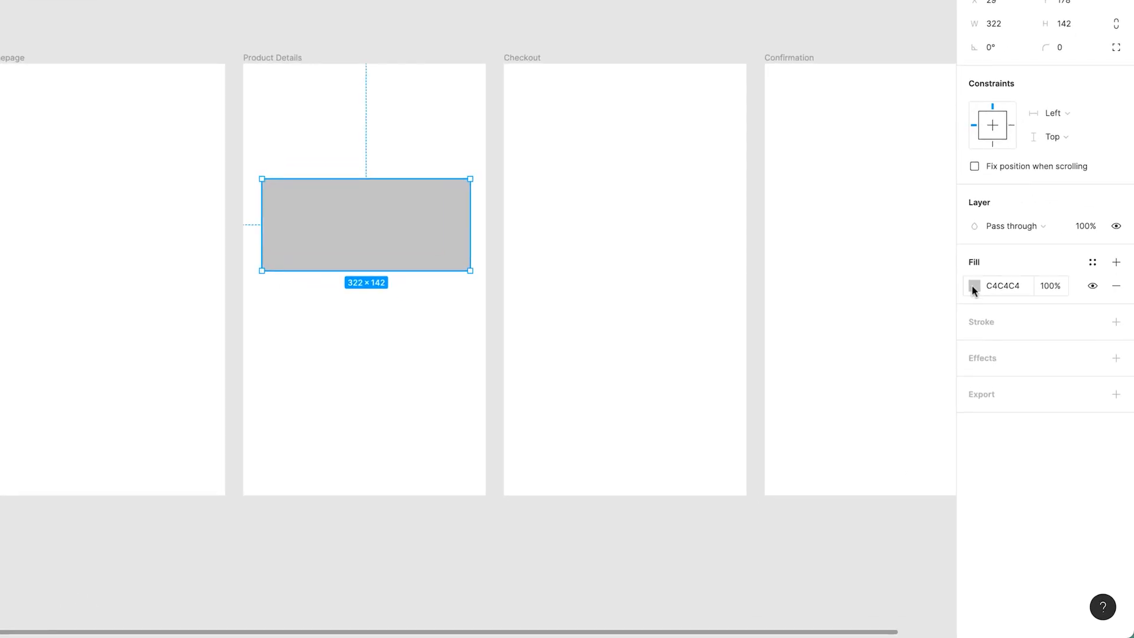
left_click(1005, 287)
left_click(975, 286)
left_click(822, 259)
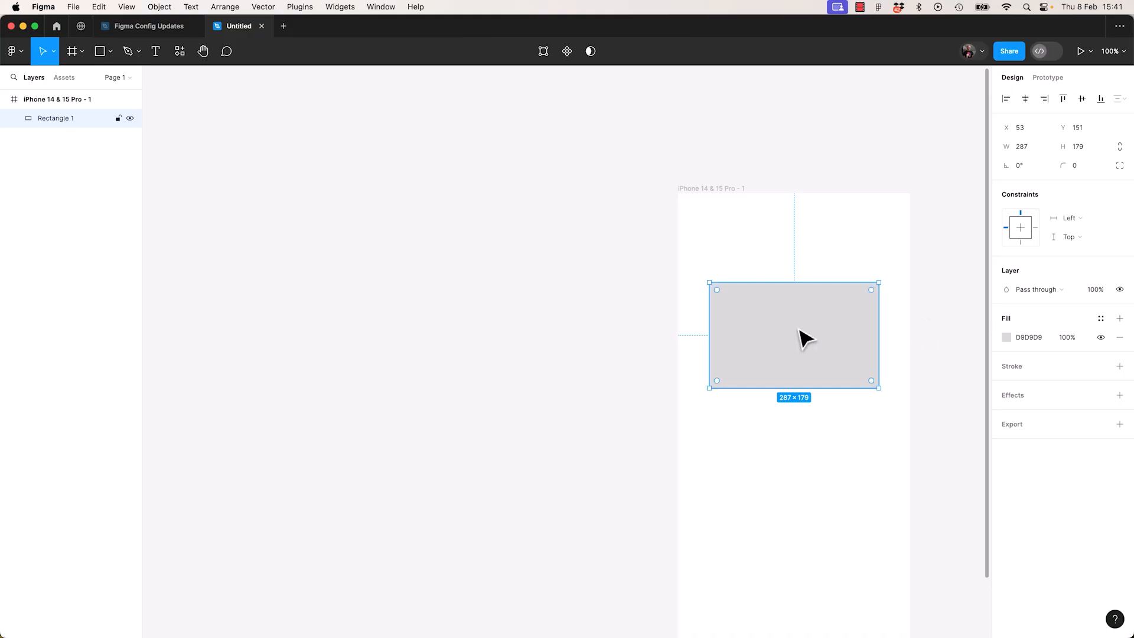
Give the grey rectangle in the iPhone frame a gradient fill, trying the Radial and Angular types before returning to Linear
left_click(1006, 337)
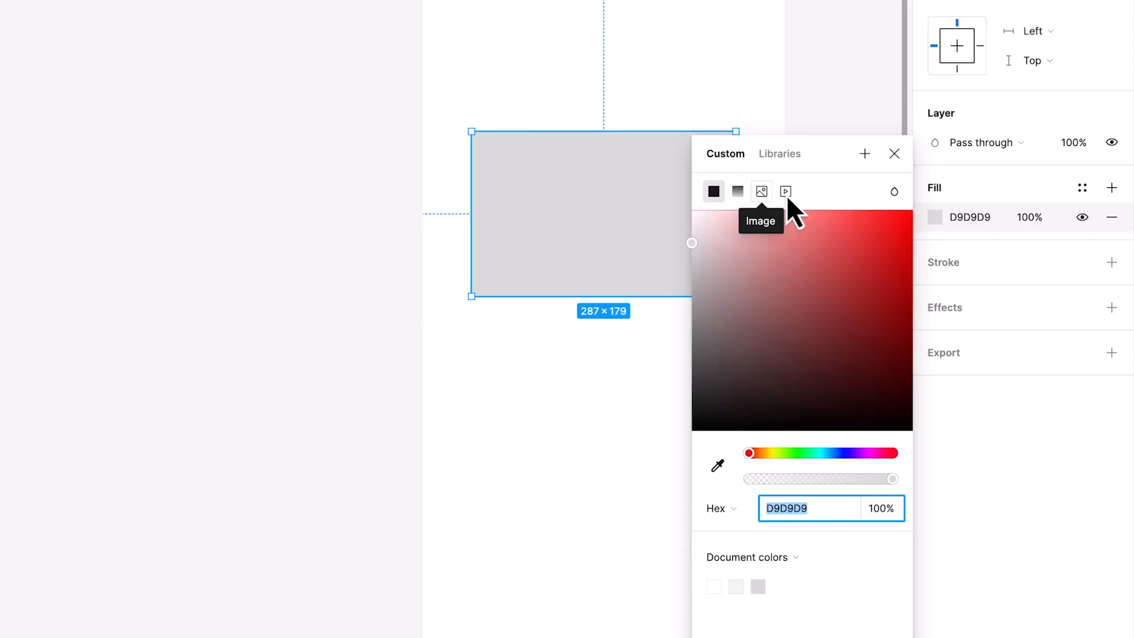
left_click(738, 193)
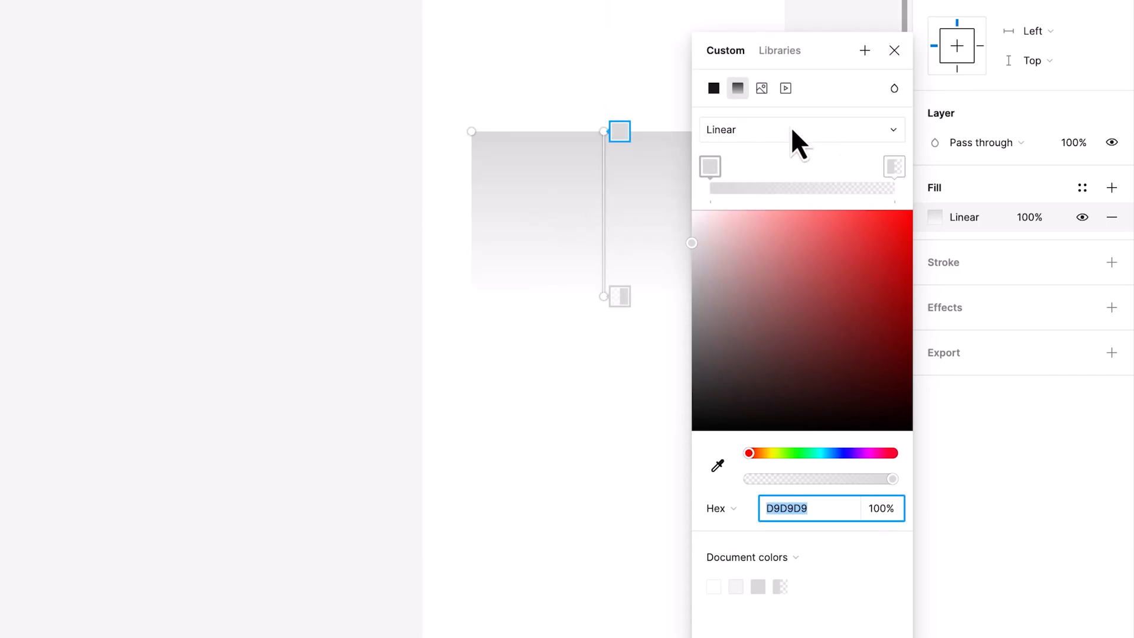
left_click(722, 130)
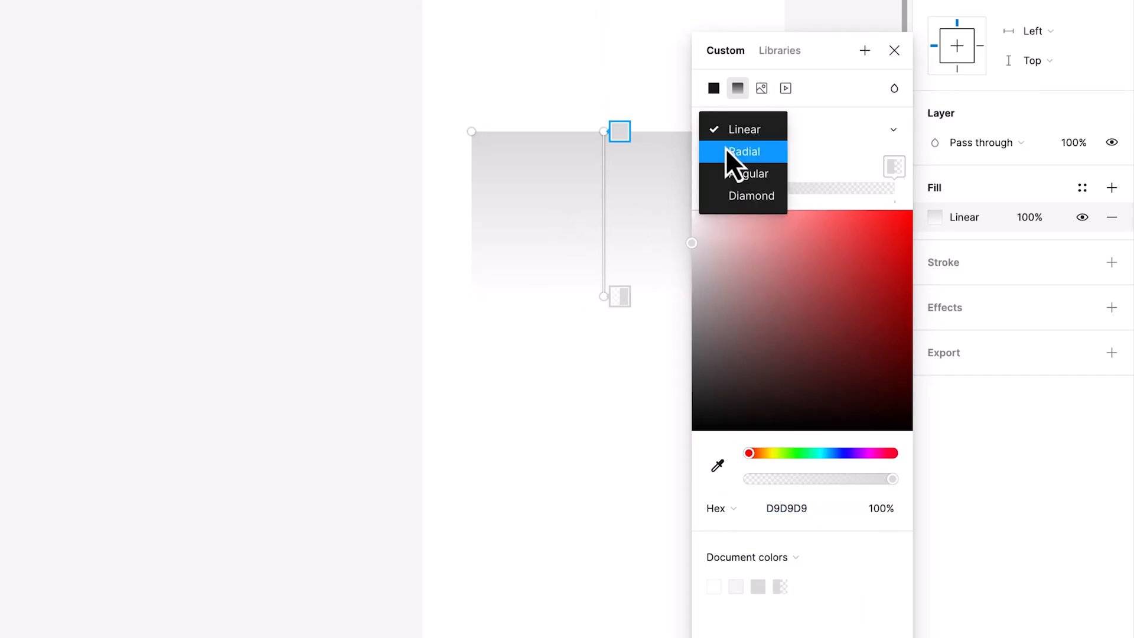
left_click(726, 151)
left_click(735, 131)
left_click(744, 150)
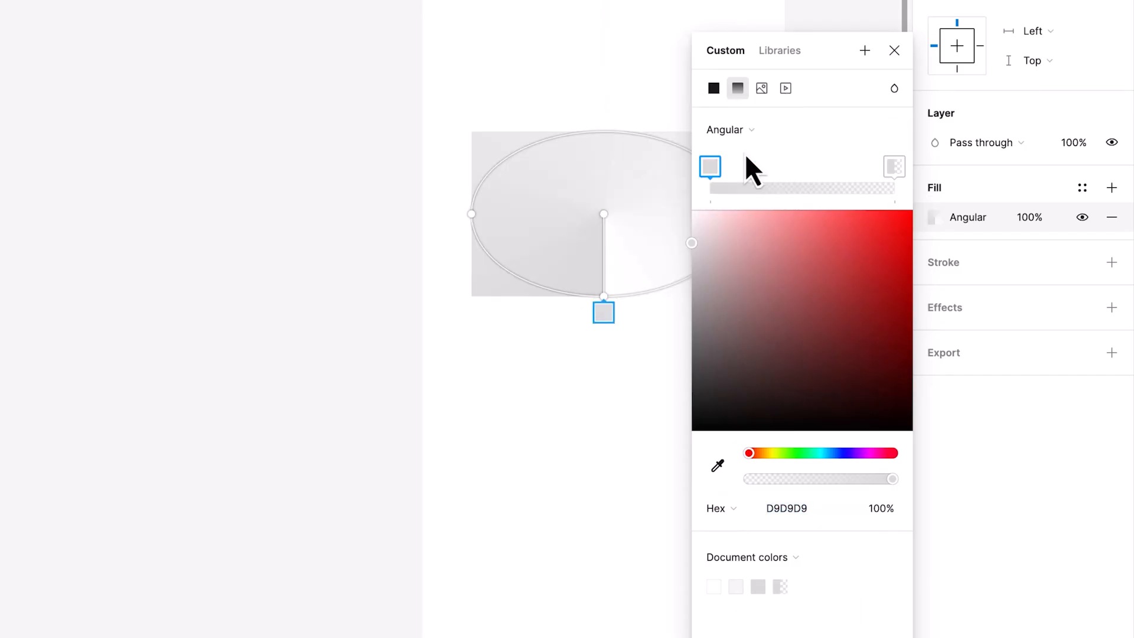
left_click(748, 131)
left_click(753, 86)
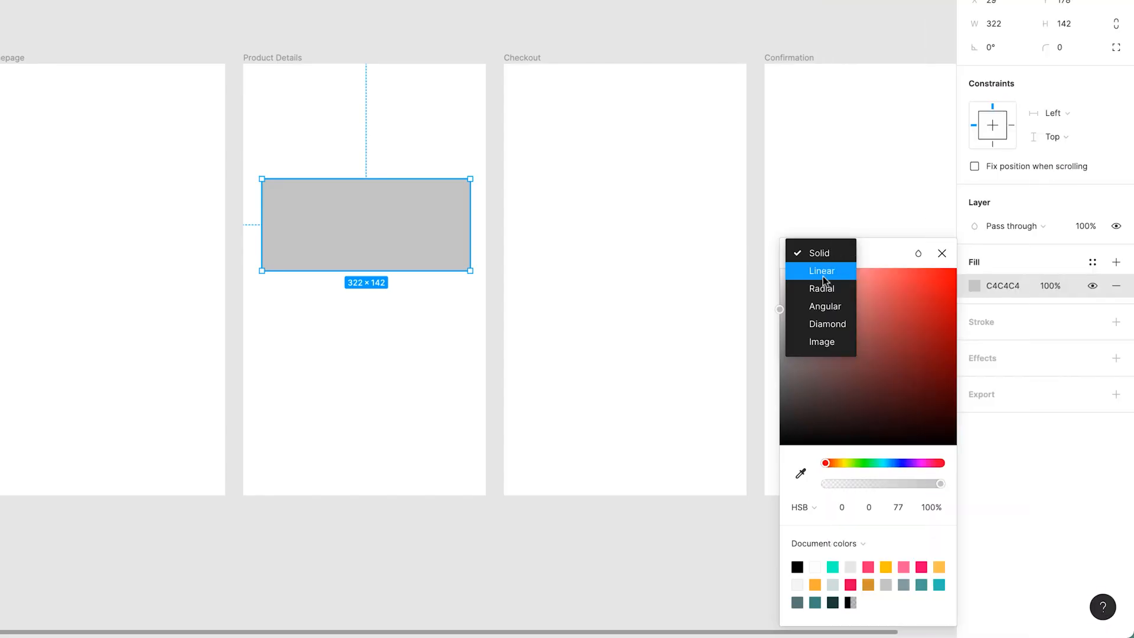
Give the Product Details rectangle a gradient fill, trying the Radial, Angular and Diamond types before returning to Linear
left_click(824, 276)
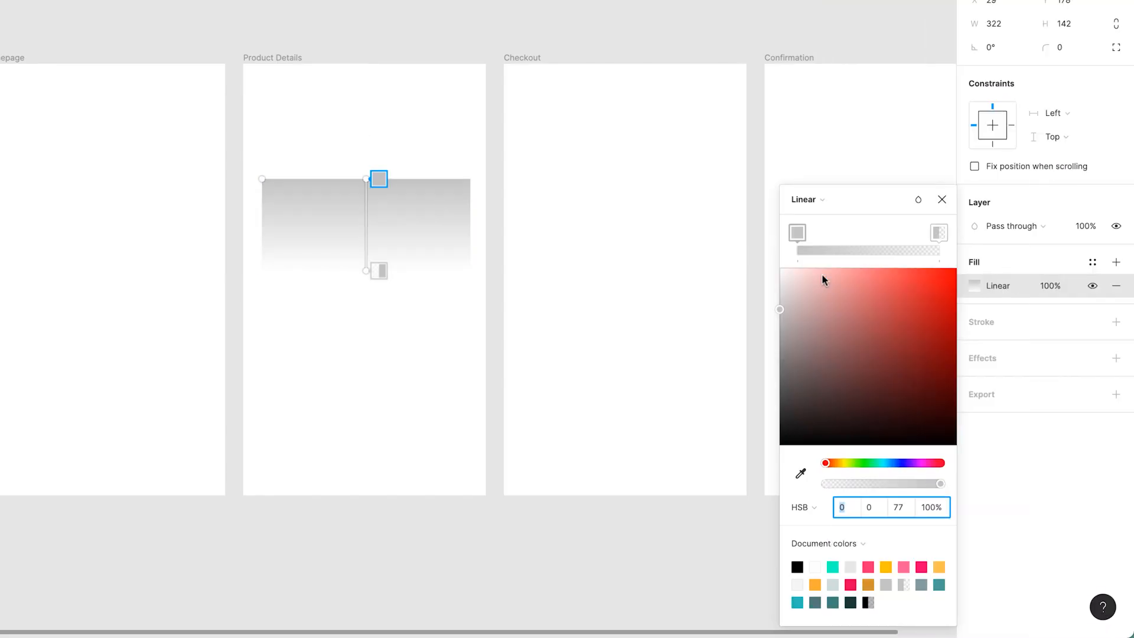
left_click(806, 199)
left_click(818, 218)
left_click(818, 201)
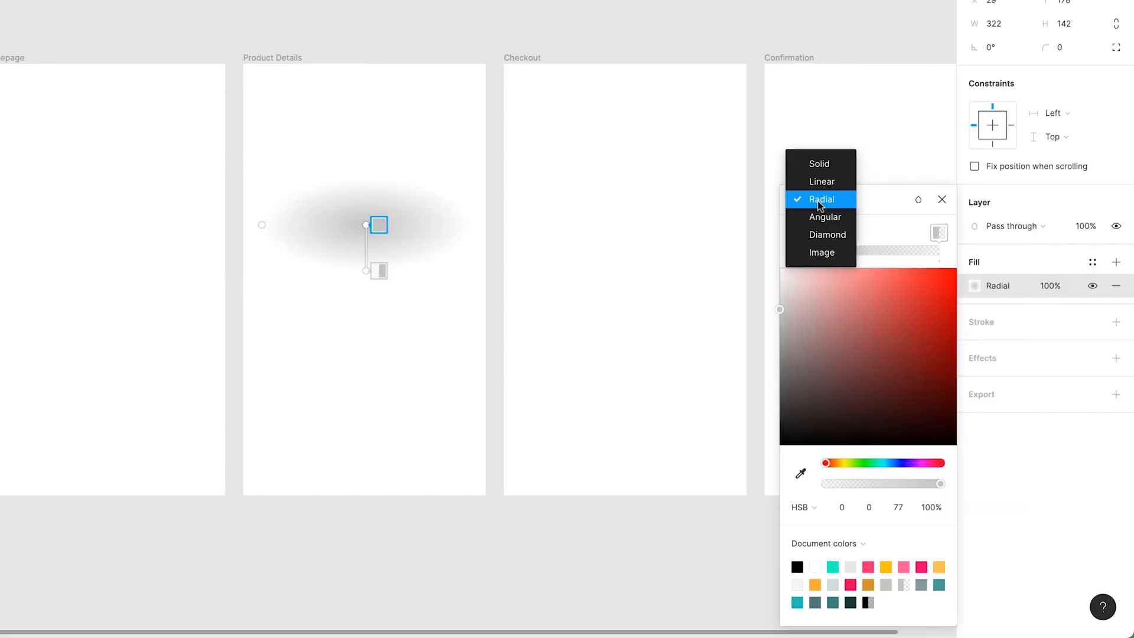
left_click(819, 216)
left_click(813, 207)
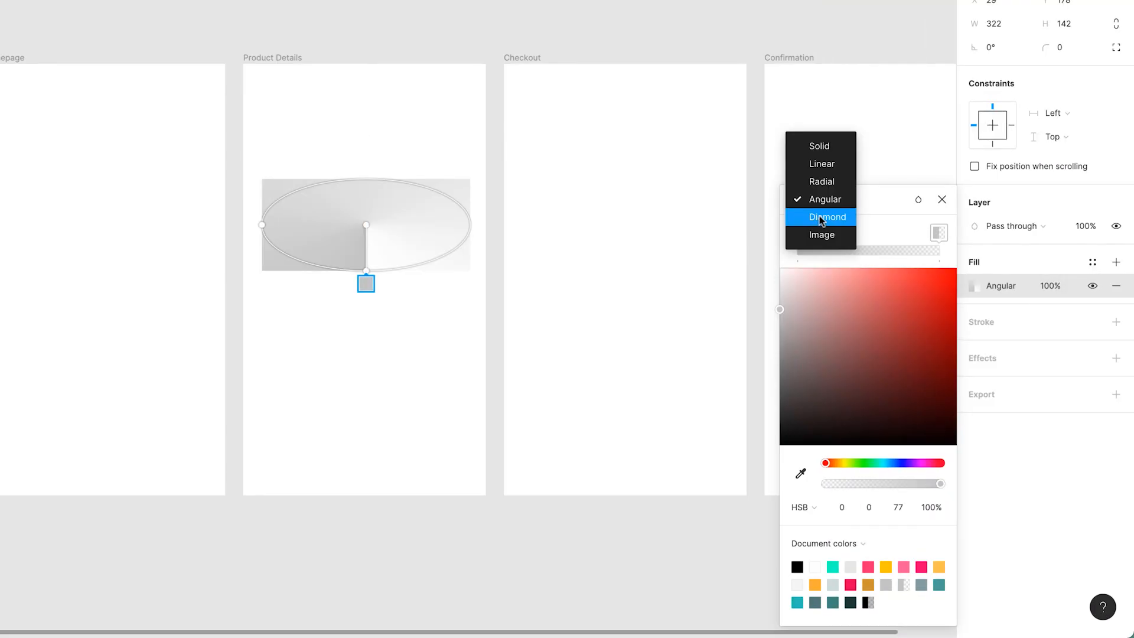
left_click(821, 216)
left_click(818, 201)
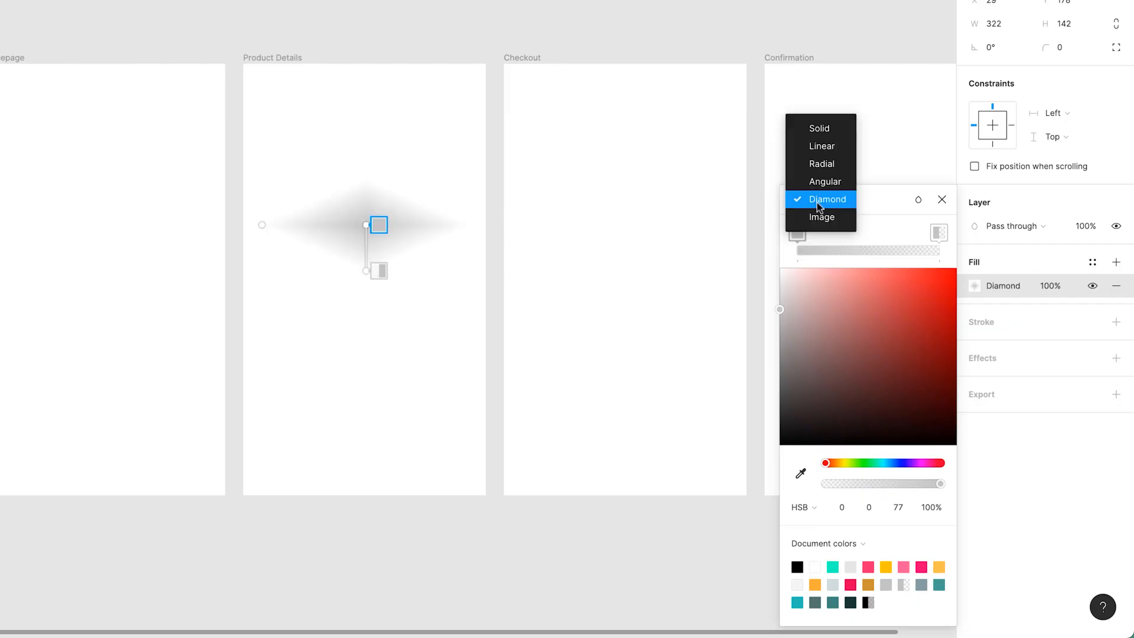
left_click(840, 153)
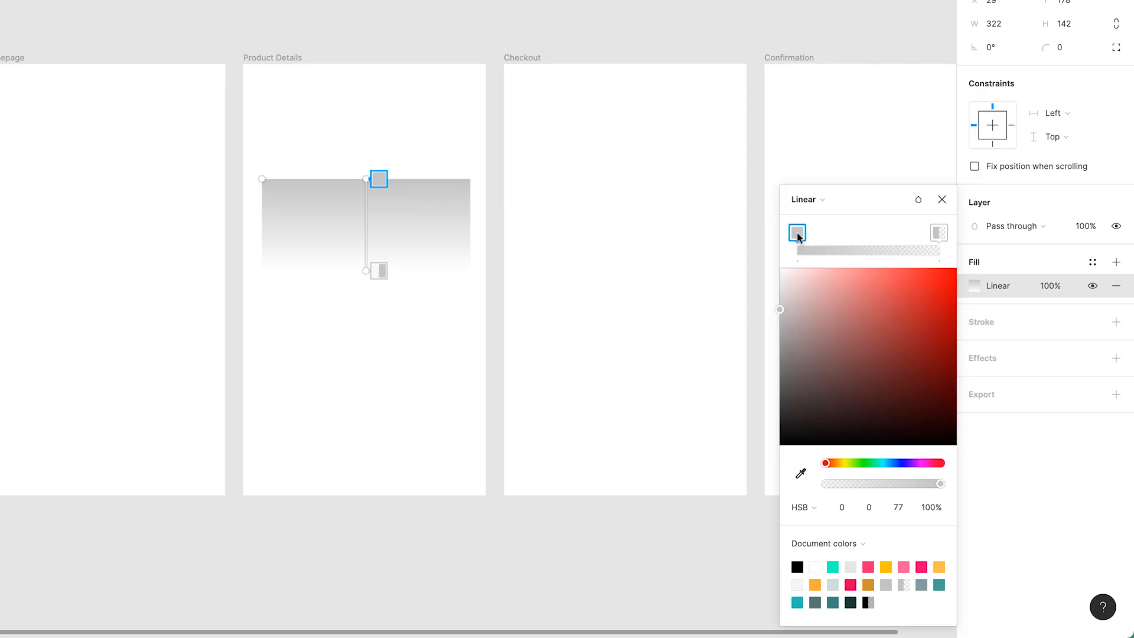
Set the gradient's starting color stop to a vivid purple, about HSB 259, 96, 97
left_click(940, 234)
left_click(799, 233)
left_click(915, 373)
left_click_drag(915, 373, 921, 318)
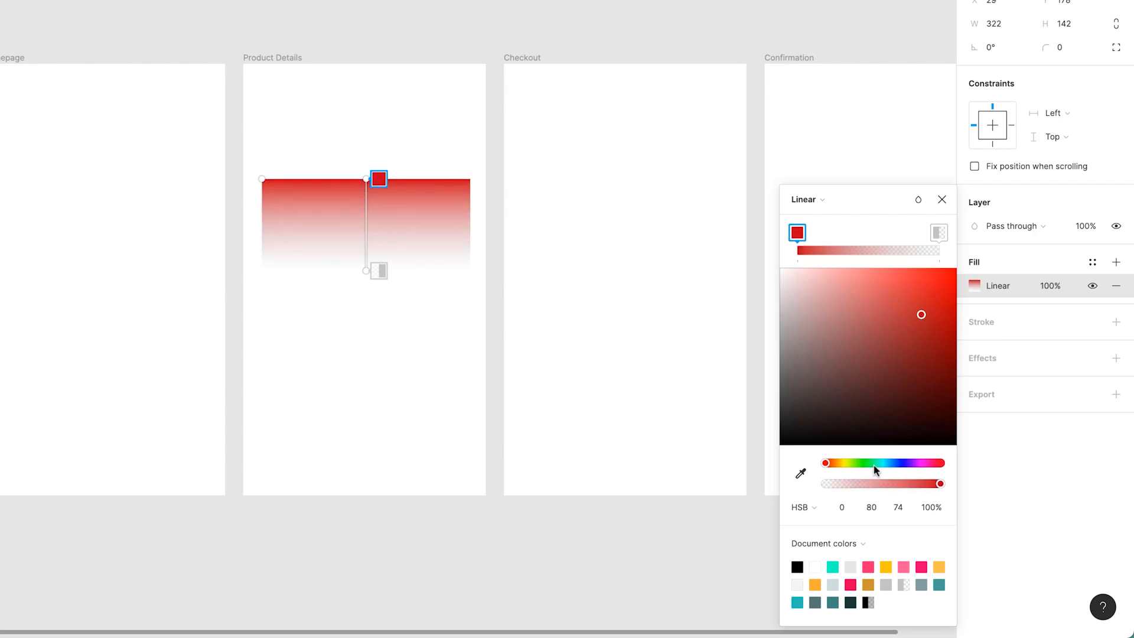
left_click_drag(876, 464, 908, 463)
left_click(942, 287)
left_click_drag(942, 292, 949, 273)
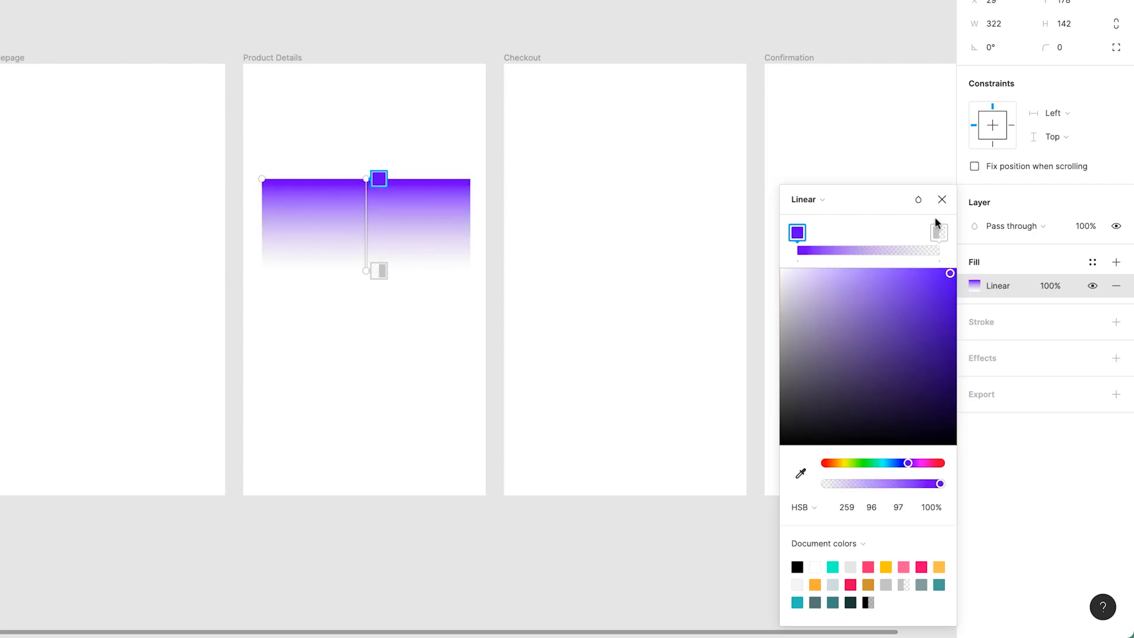
Make the gradient's end stop 100% opaque and color it coral, about HSB 356, 50, 92
left_click(939, 233)
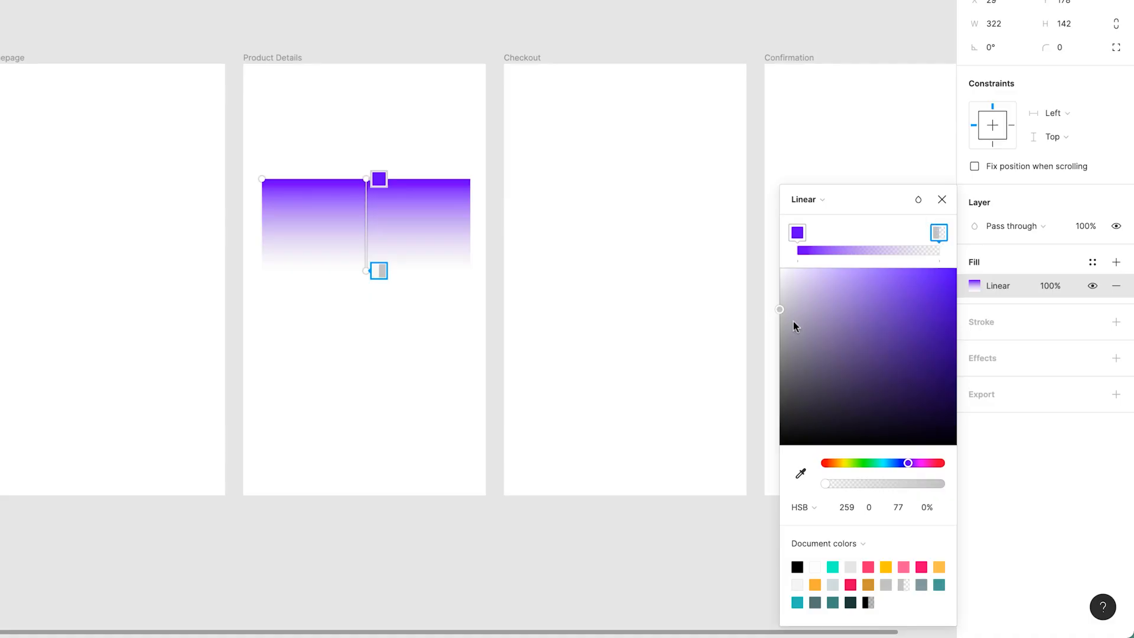
mouse_move(826, 485)
left_mouse_down()
mouse_move(944, 488)
mouse_move(788, 491)
mouse_move(899, 495)
mouse_move(824, 486)
left_mouse_up()
left_click_drag(825, 484, 942, 484)
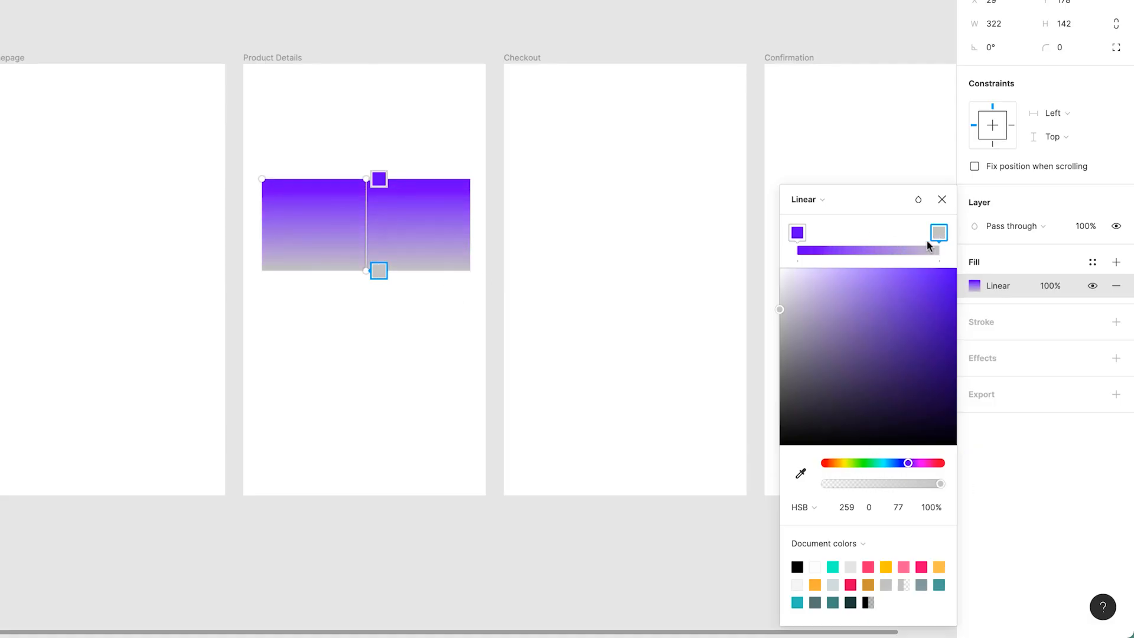
left_click_drag(883, 339, 942, 362)
left_click(942, 463)
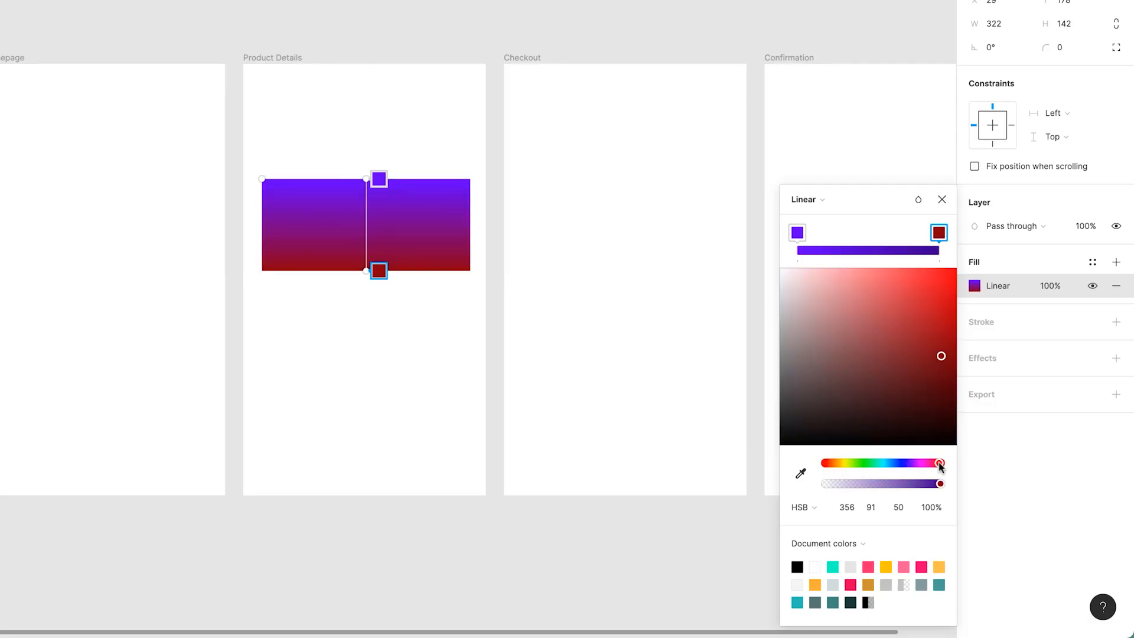
left_click_drag(904, 309, 963, 282)
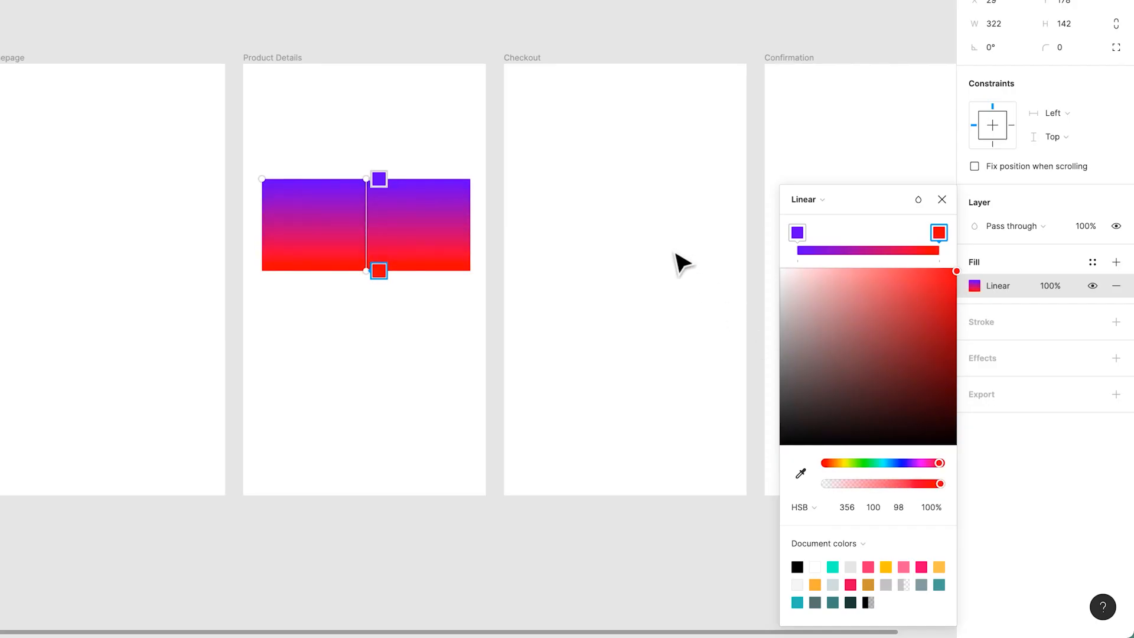
mouse_move(849, 294)
left_mouse_down()
mouse_move(873, 319)
mouse_move(869, 288)
left_mouse_up()
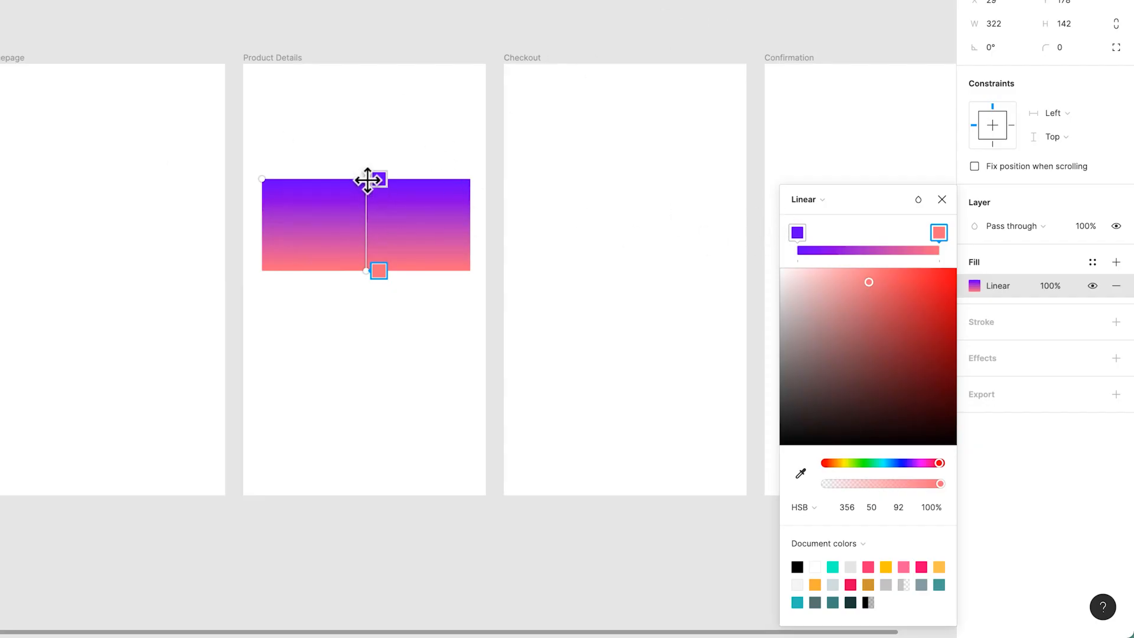
Angle the linear gradient diagonally, from near the rectangle's center to its lower-right corner
left_click_drag(366, 180, 335, 192)
left_click_drag(362, 268, 452, 264)
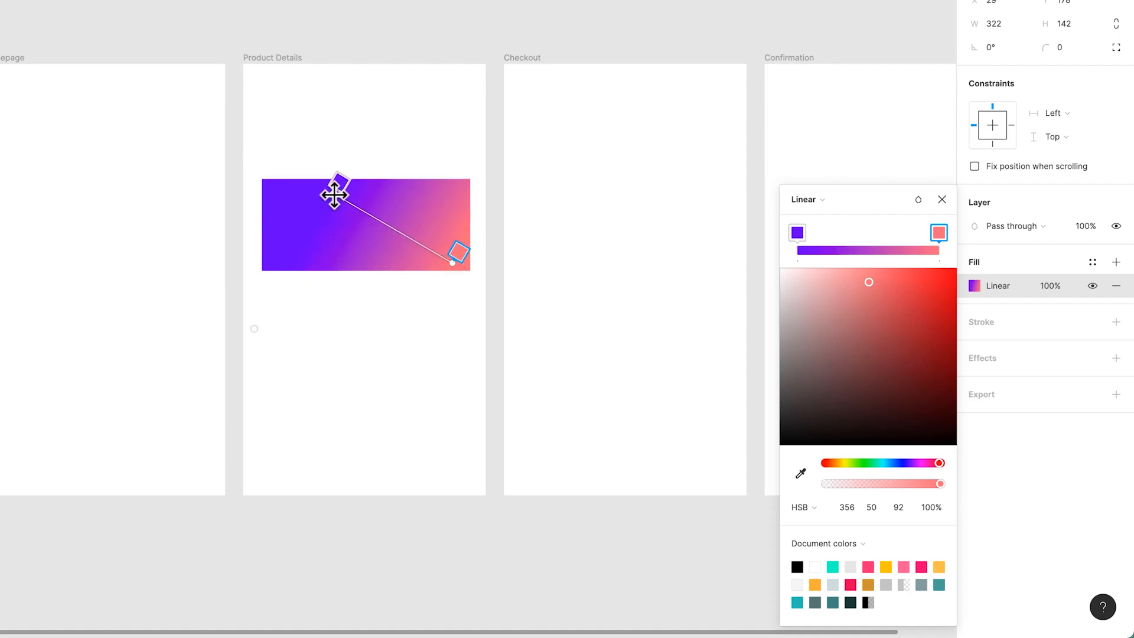
left_click_drag(337, 198, 353, 220)
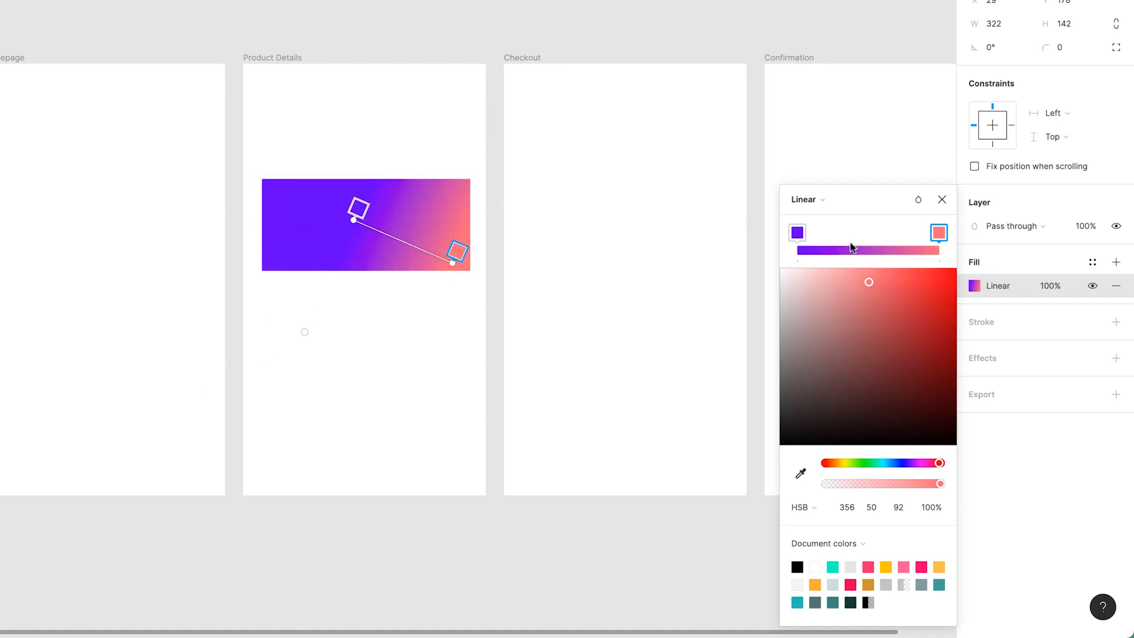
Change the gradient type to Radial, shift its center towards the rectangle's middle and narrow its spread to a rounder shape
left_click(820, 200)
left_click(822, 218)
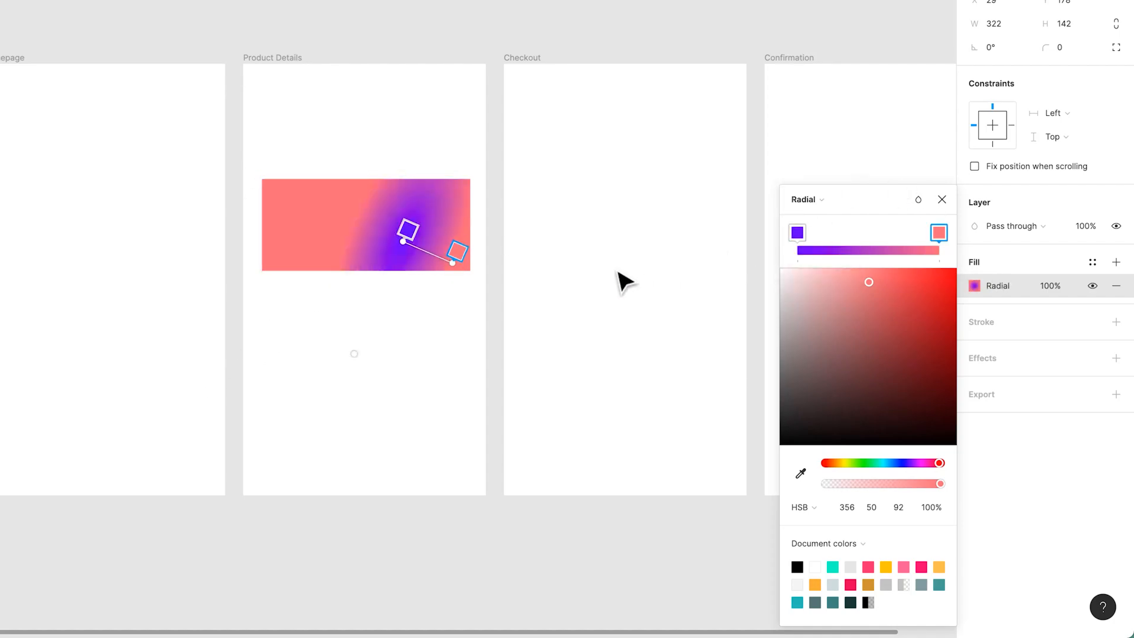
left_click_drag(406, 239, 380, 233)
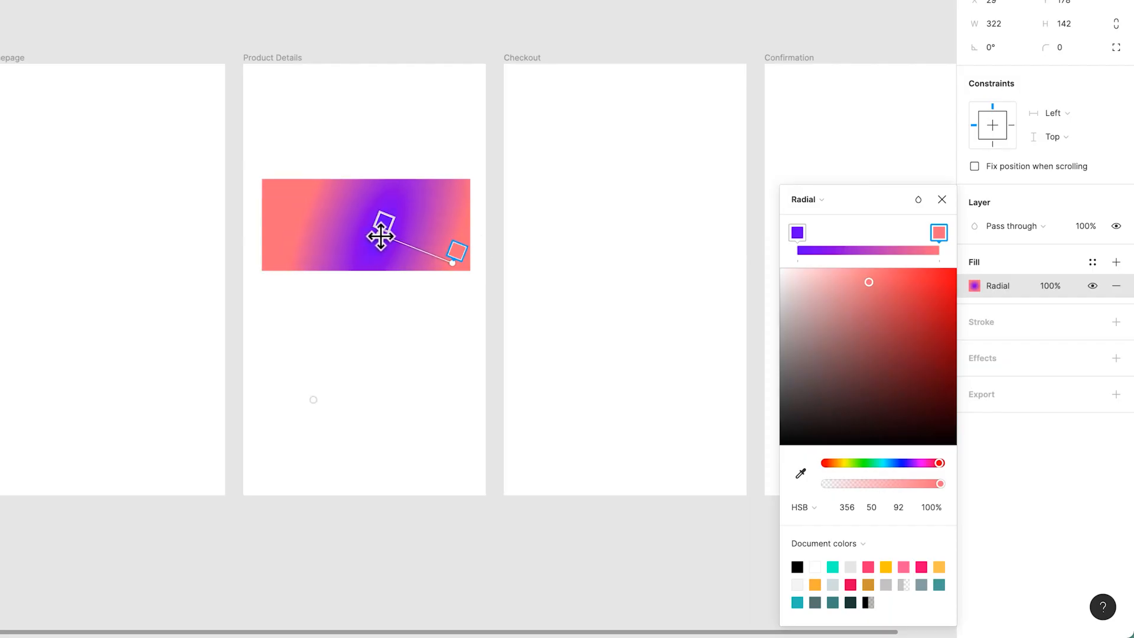
left_click_drag(308, 400, 365, 312)
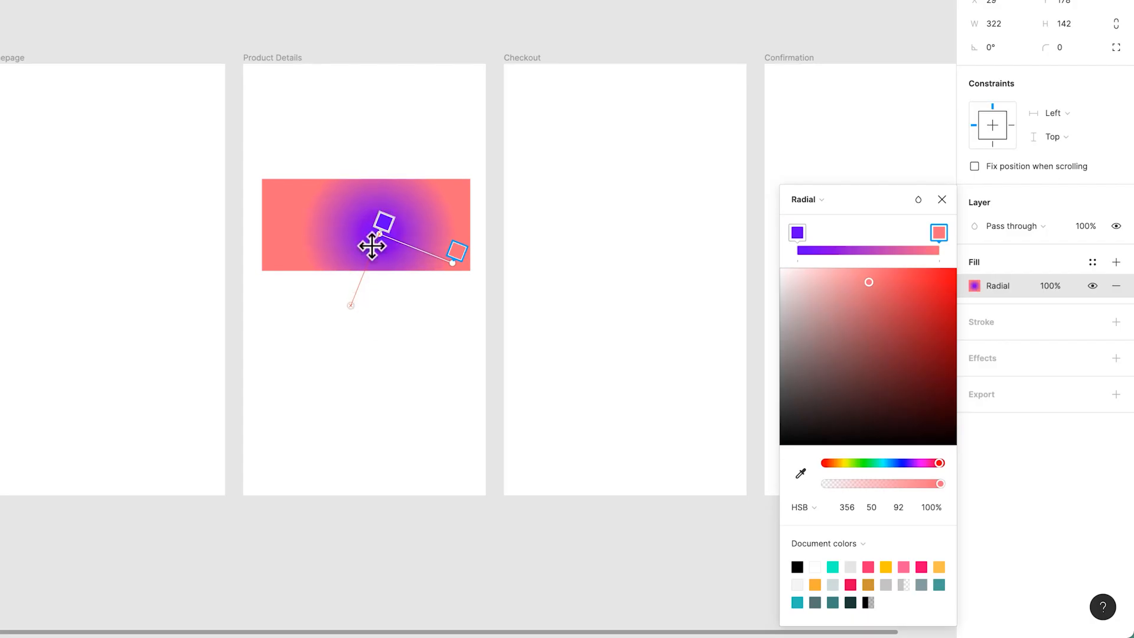
Stretch the radial gradient from the rectangle's upper-left corner to its lower-right corner and finish editing it
left_click_drag(375, 235, 267, 188)
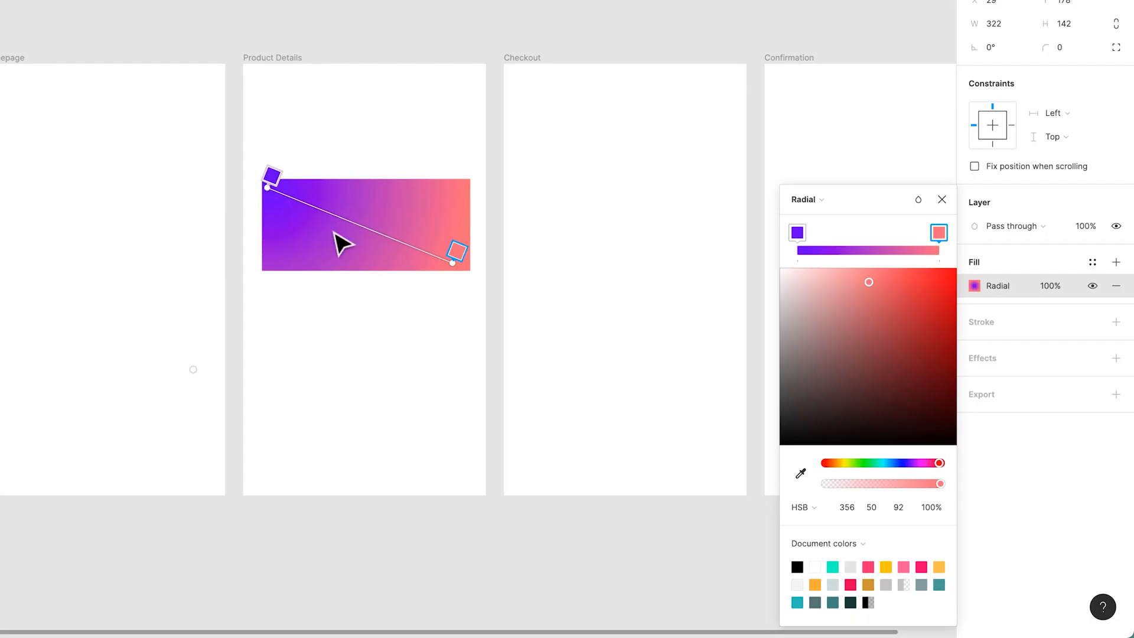
mouse_move(455, 258)
left_mouse_down()
mouse_move(441, 256)
mouse_move(506, 302)
mouse_move(471, 324)
mouse_move(496, 235)
mouse_move(474, 268)
left_mouse_up()
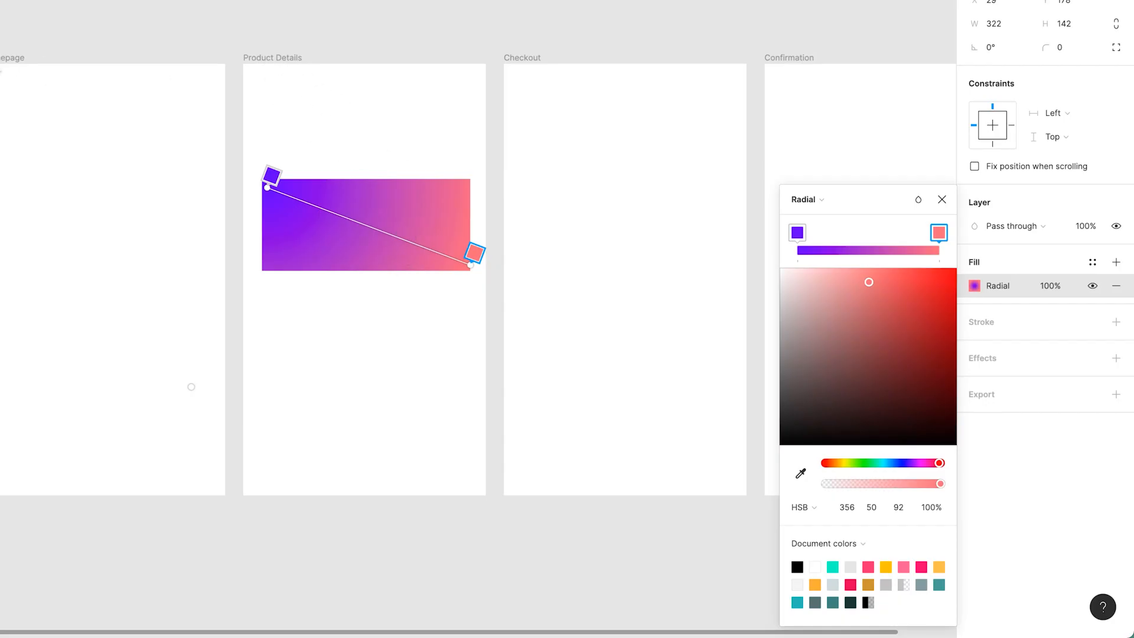
key("Escape")
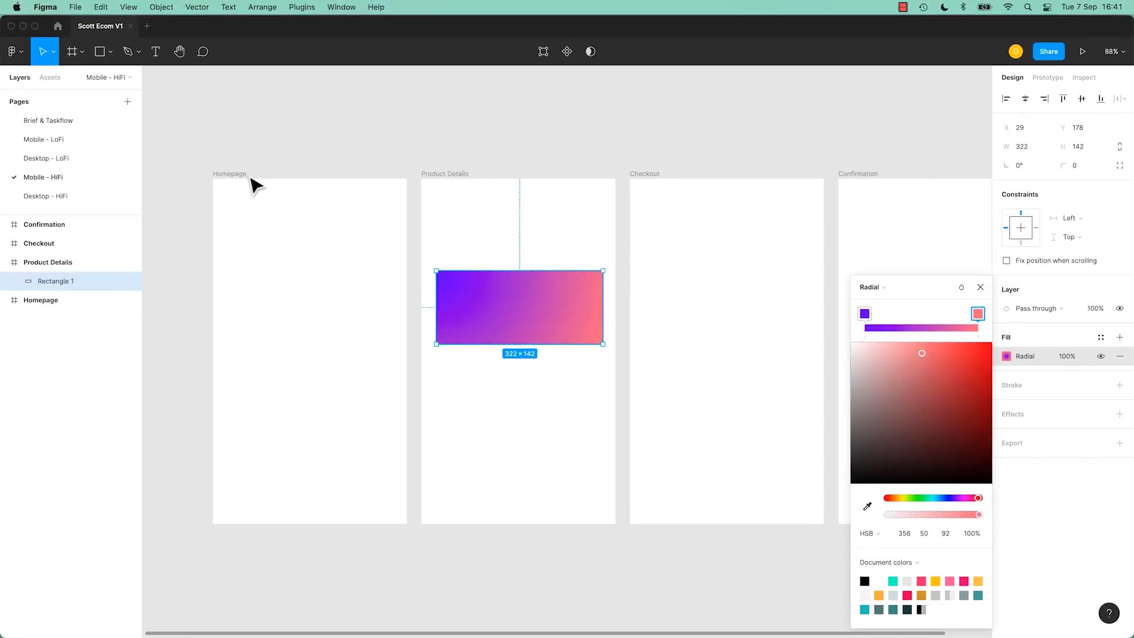
Change the Product Details frame's fill from solid to a Linear gradient
left_click(20, 62)
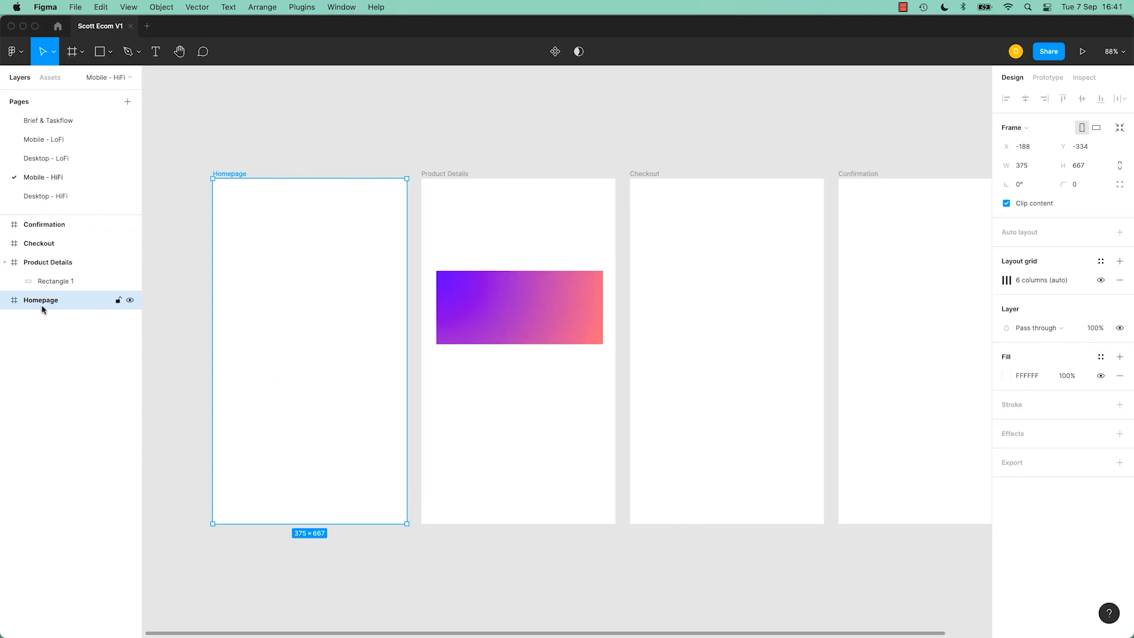
left_click(459, 175)
left_click(527, 329)
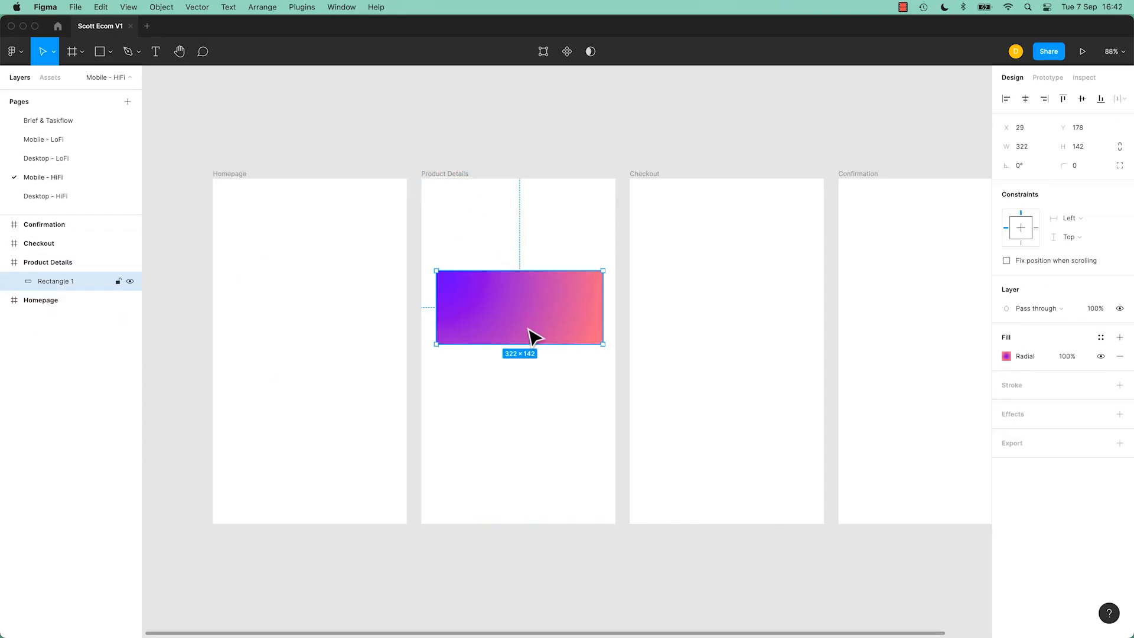
left_click(455, 175)
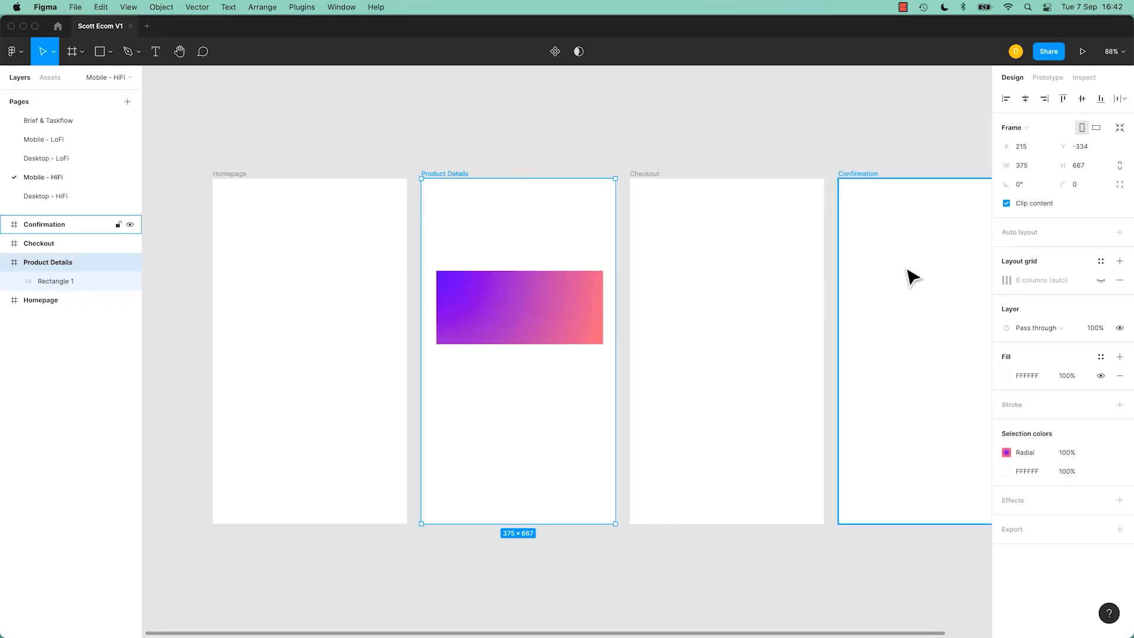
left_click(1011, 383)
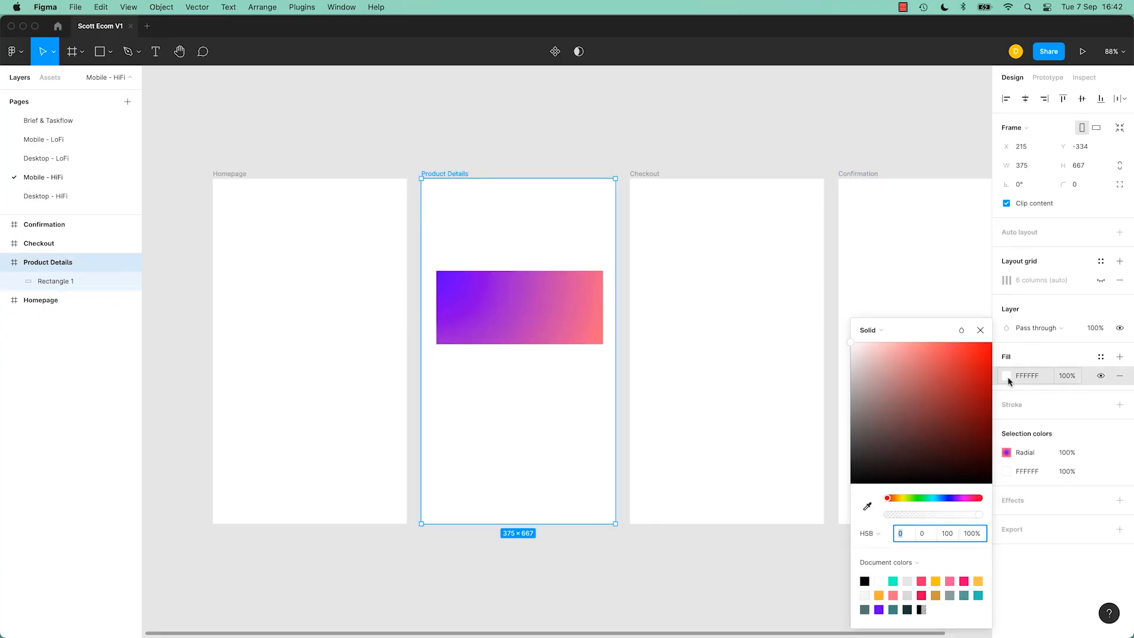
left_click(879, 333)
left_click(881, 347)
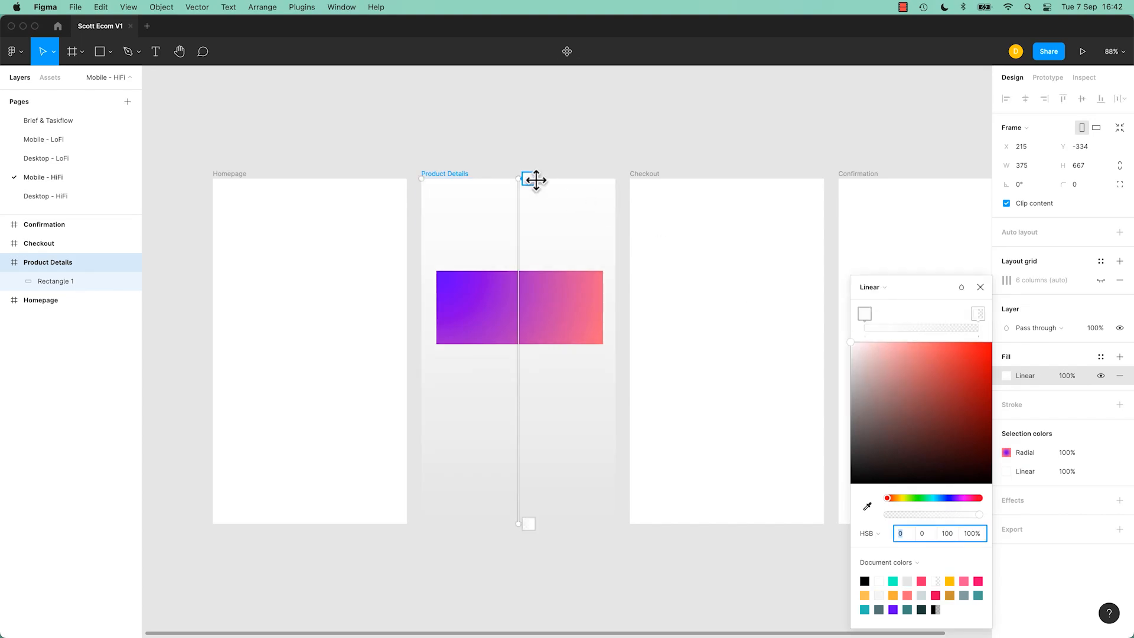
Color the frame gradient's start stop very light grey and make its end stop 100% opaque grey, HSB 0, 0, 77
left_click(529, 179)
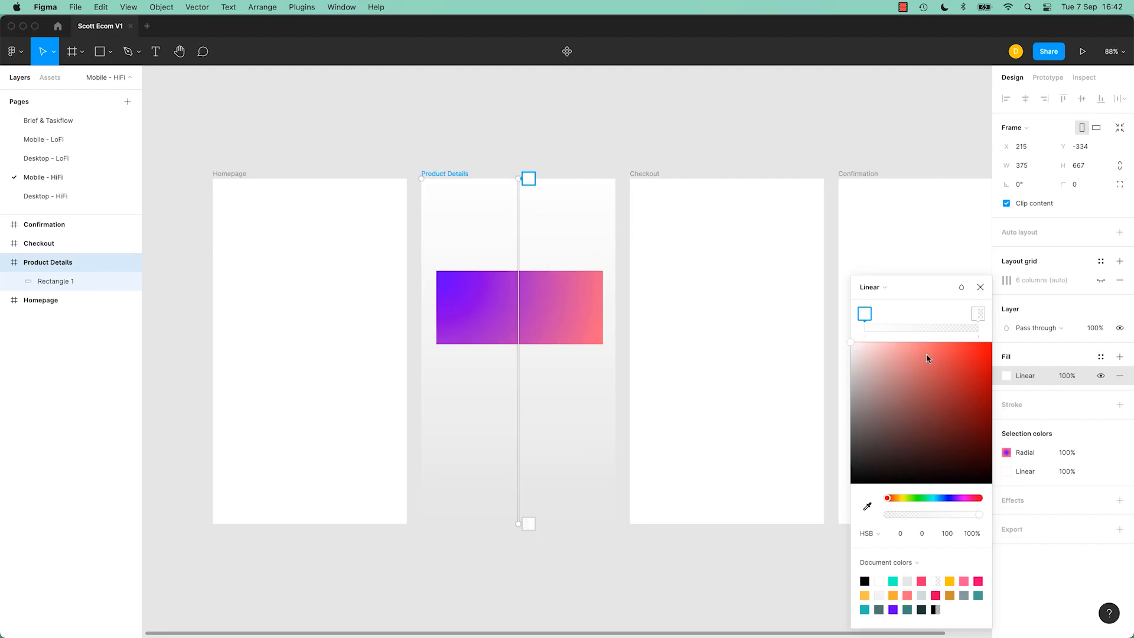
left_click_drag(853, 345, 849, 355)
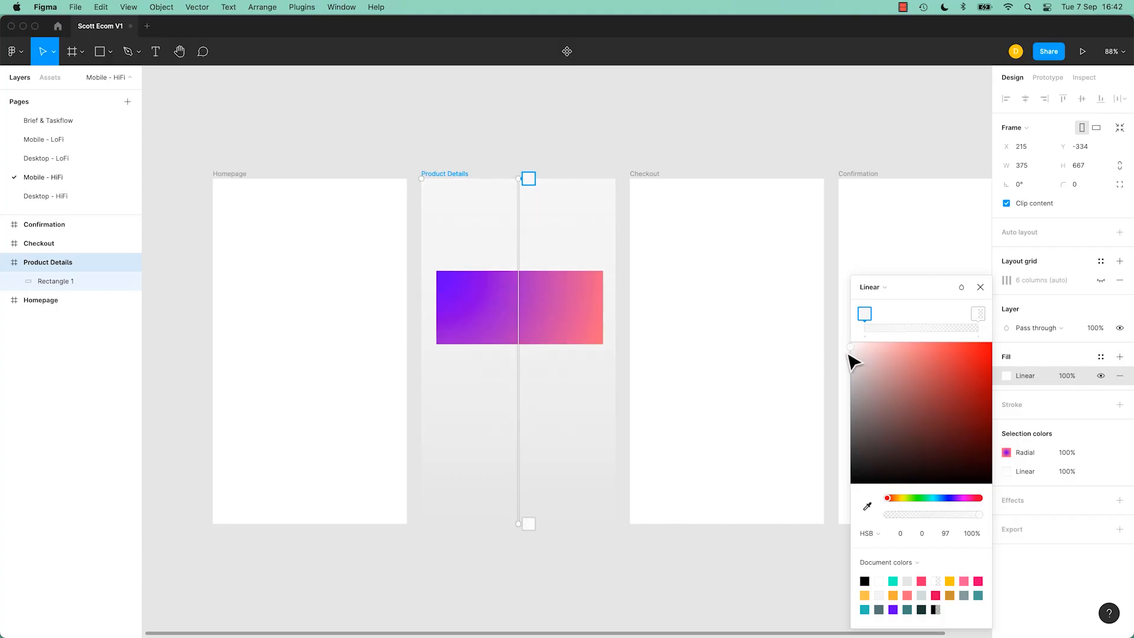
left_click(528, 524)
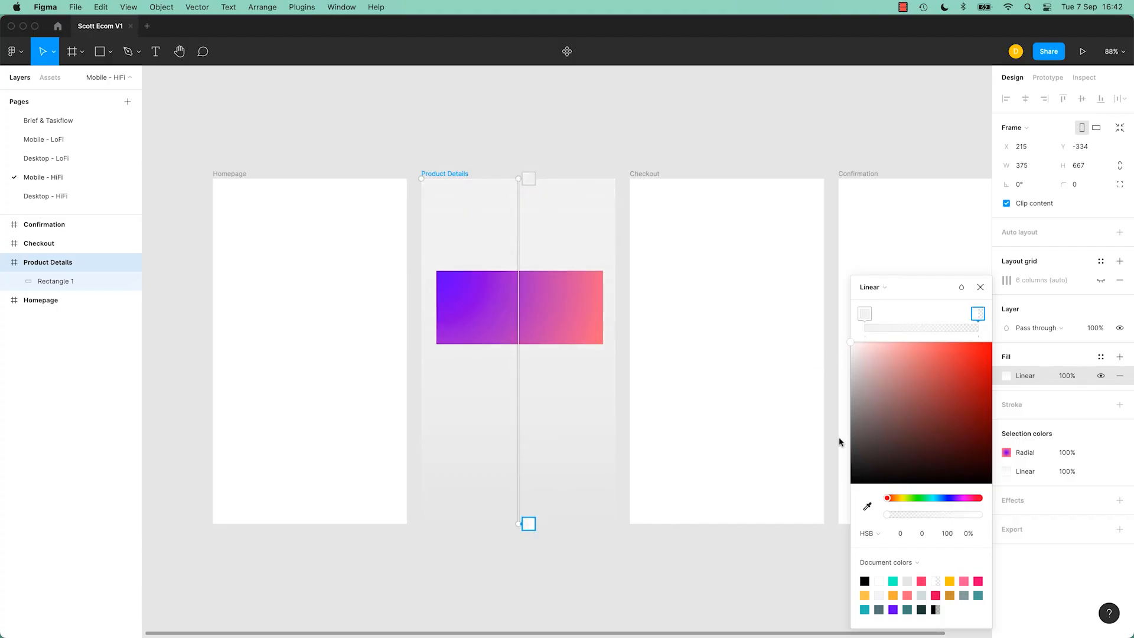
left_click_drag(887, 514, 980, 515)
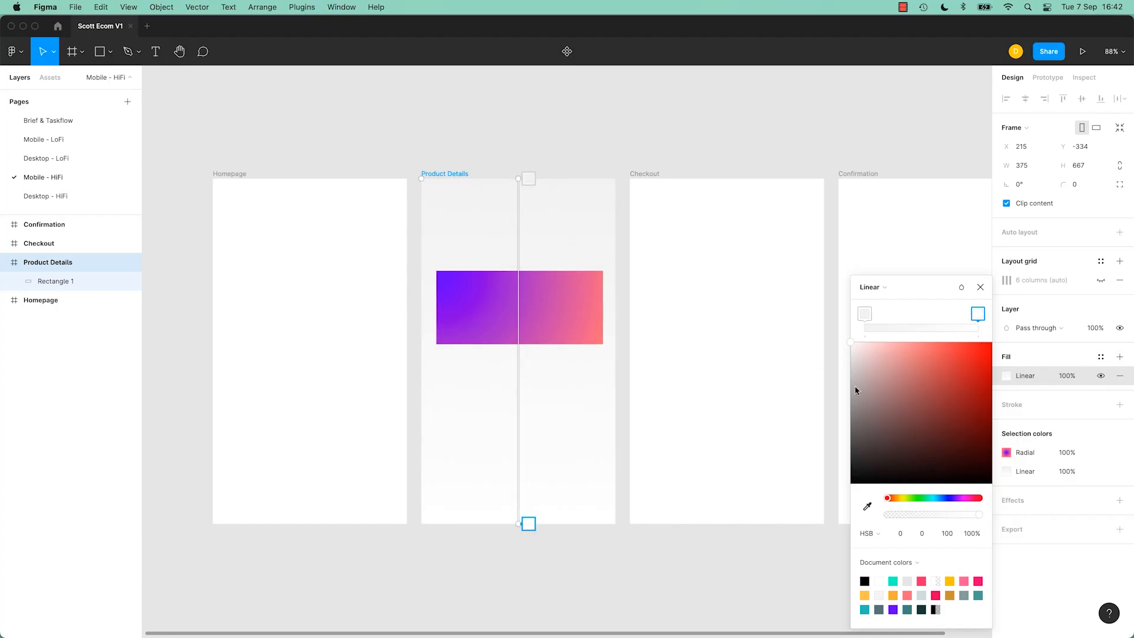
left_click_drag(850, 352, 851, 378)
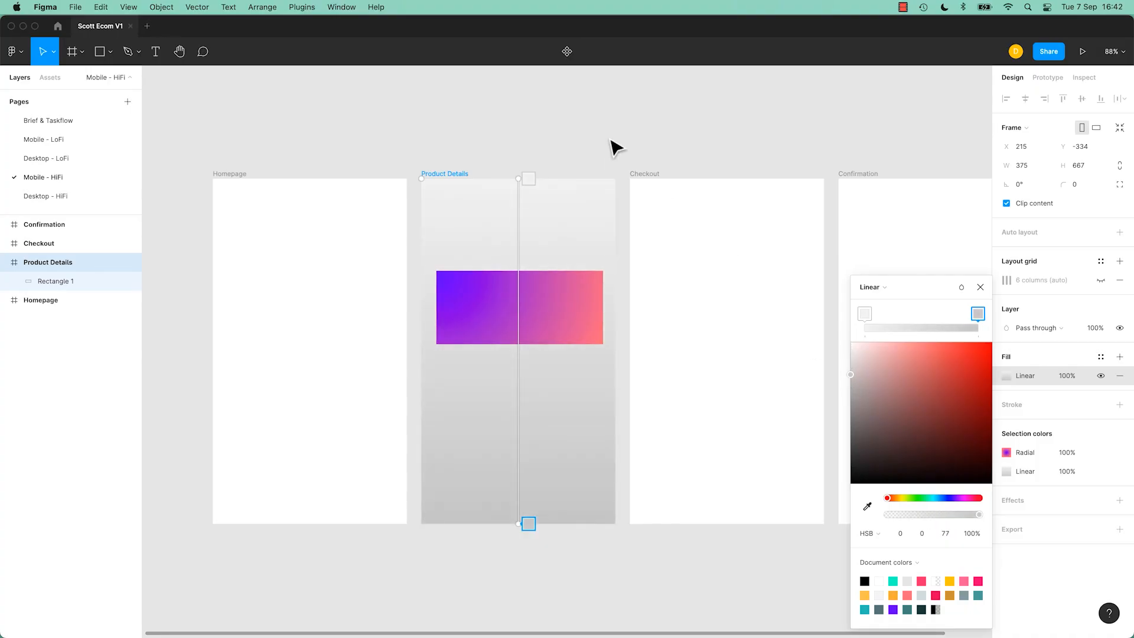
left_click(610, 141)
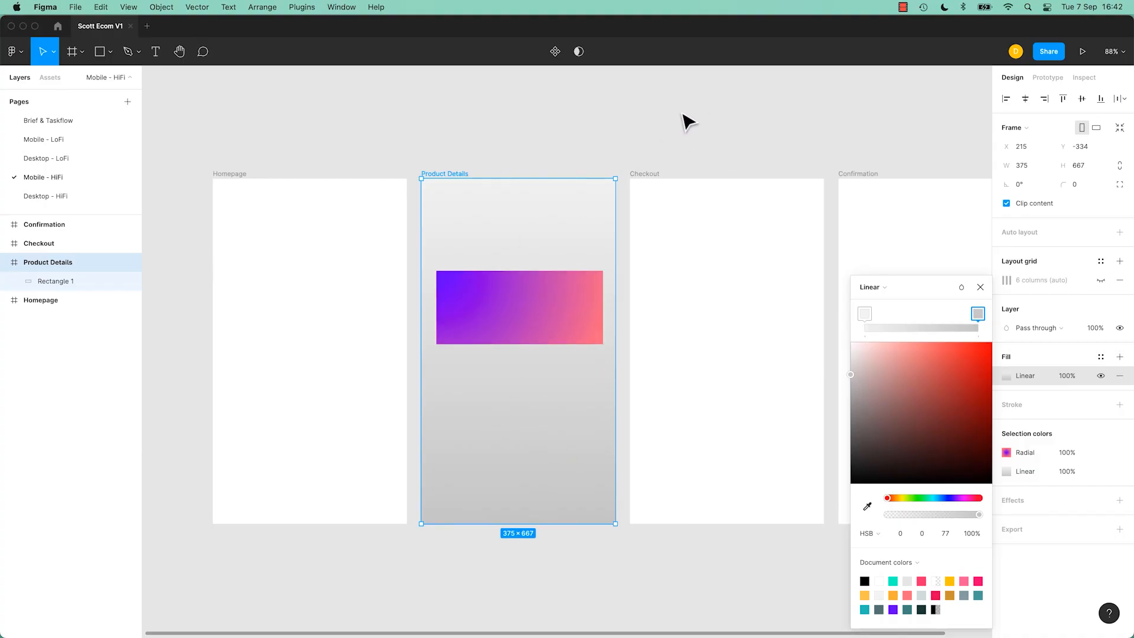
Deselect the frame and set the page's background color to dark grey, about 534F4F
right_click(664, 124)
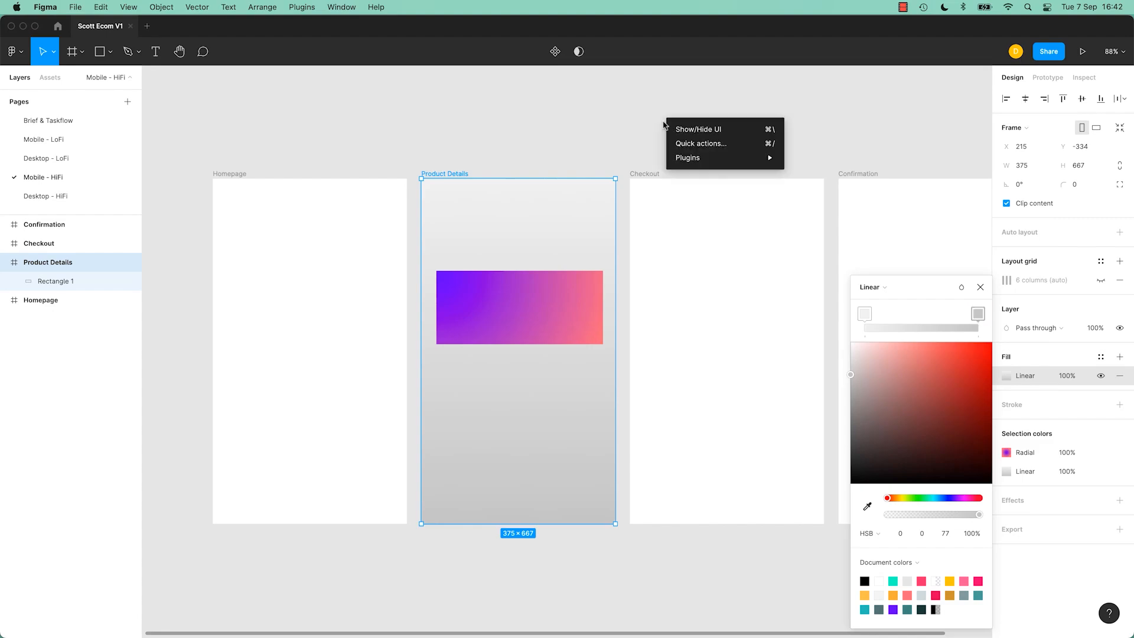
left_click(595, 116)
left_click(597, 118)
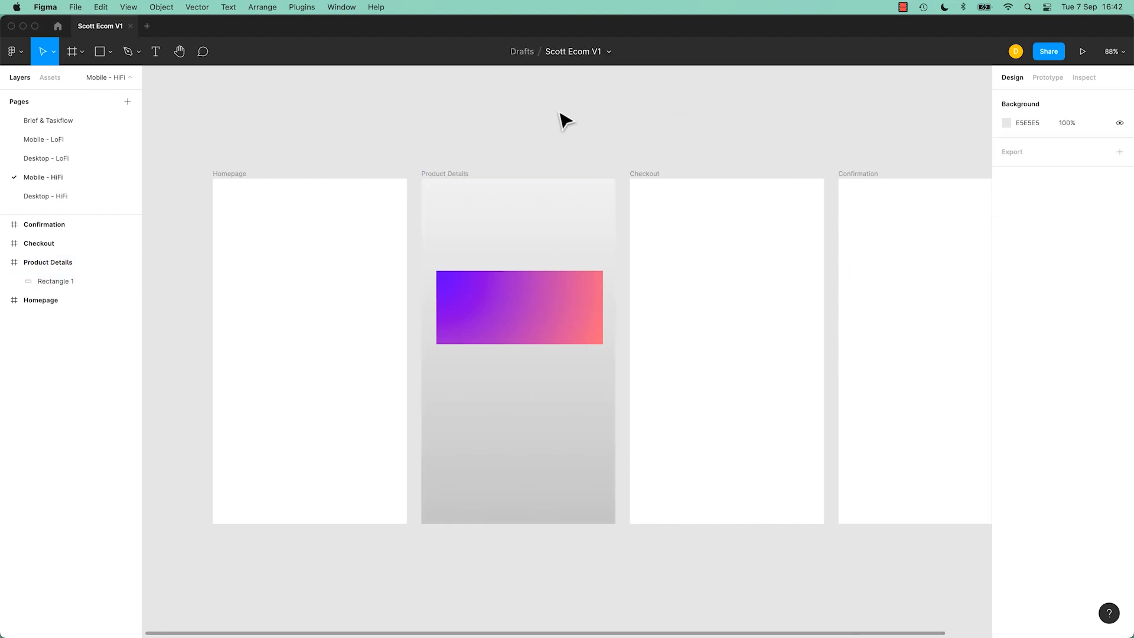
left_click(1006, 123)
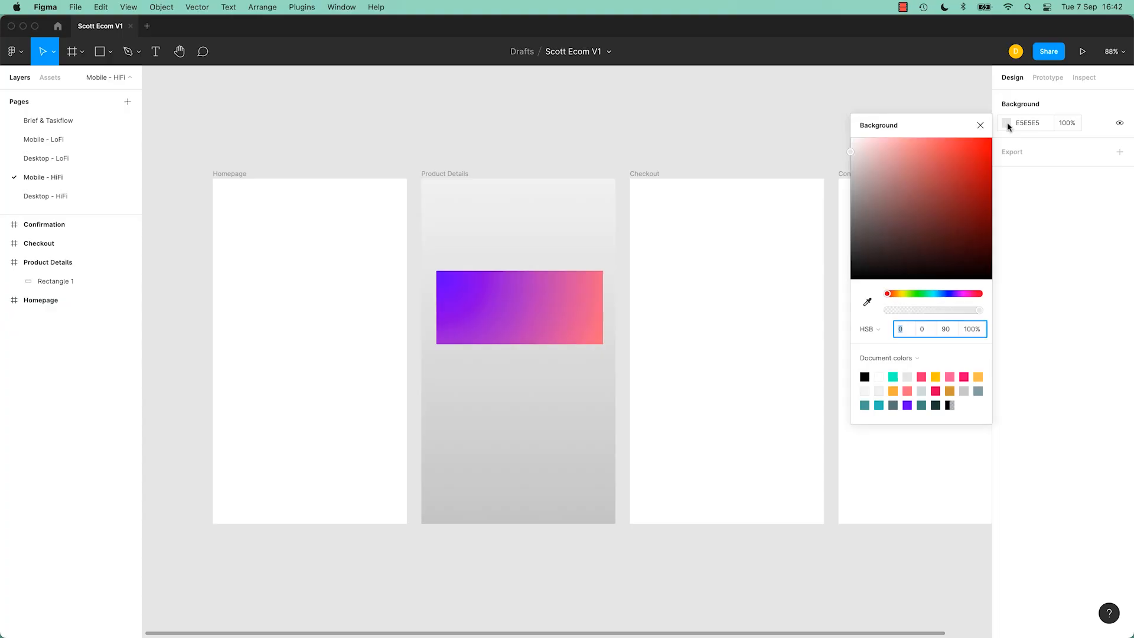
left_click_drag(929, 209, 862, 234)
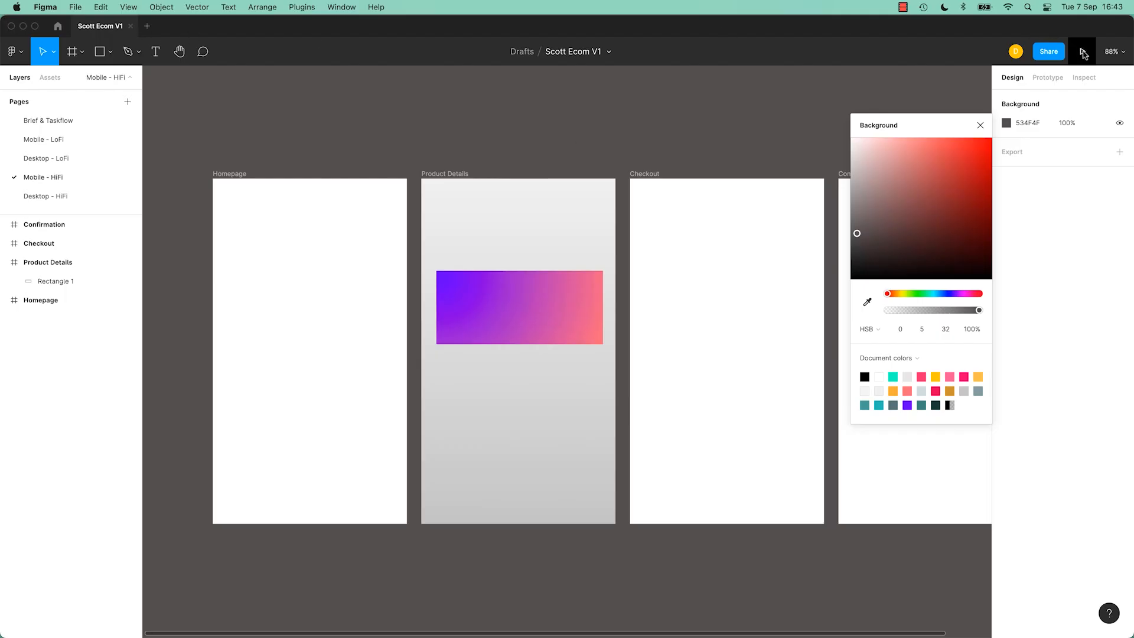
Preview the prototype up to the Product Details screen, and return to the design file with the color picker closed
left_click(1082, 52)
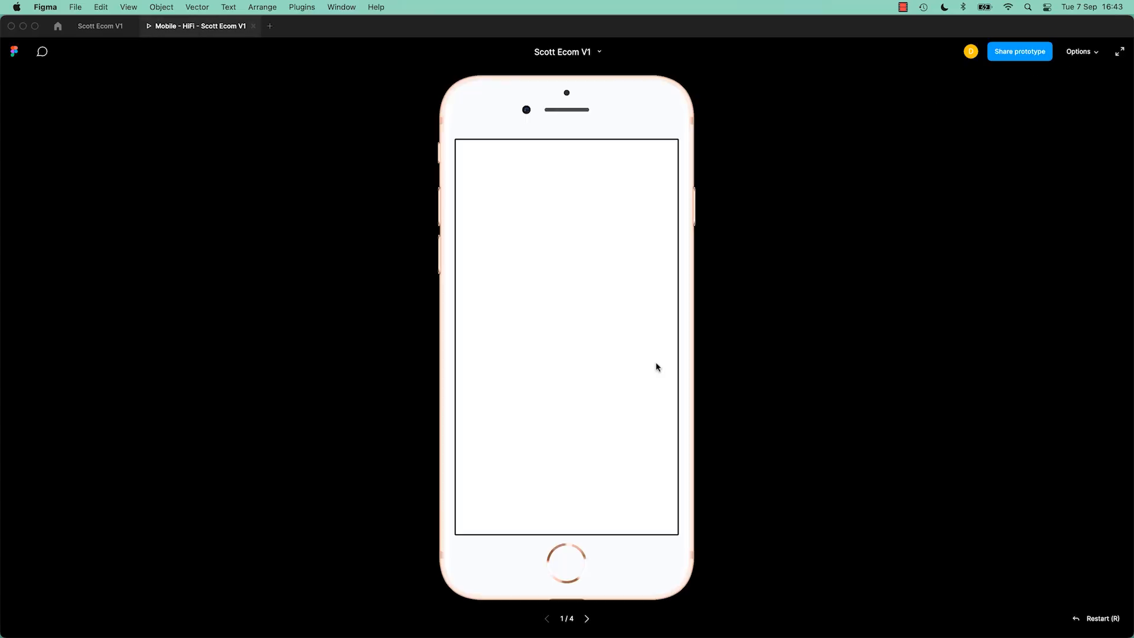
left_click(587, 619)
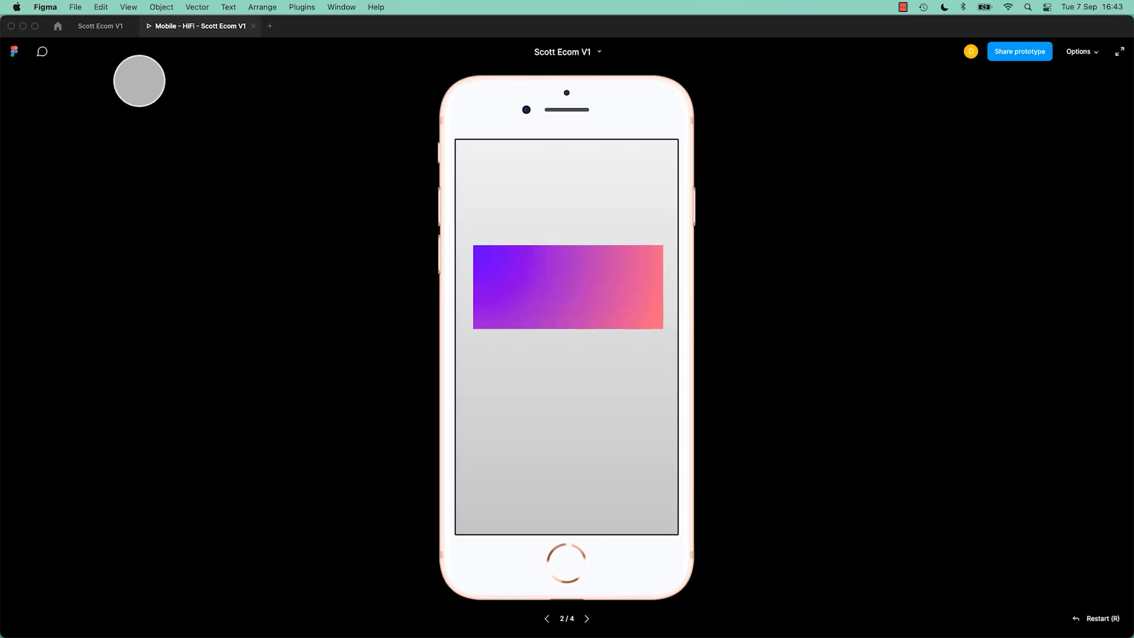
left_click(253, 27)
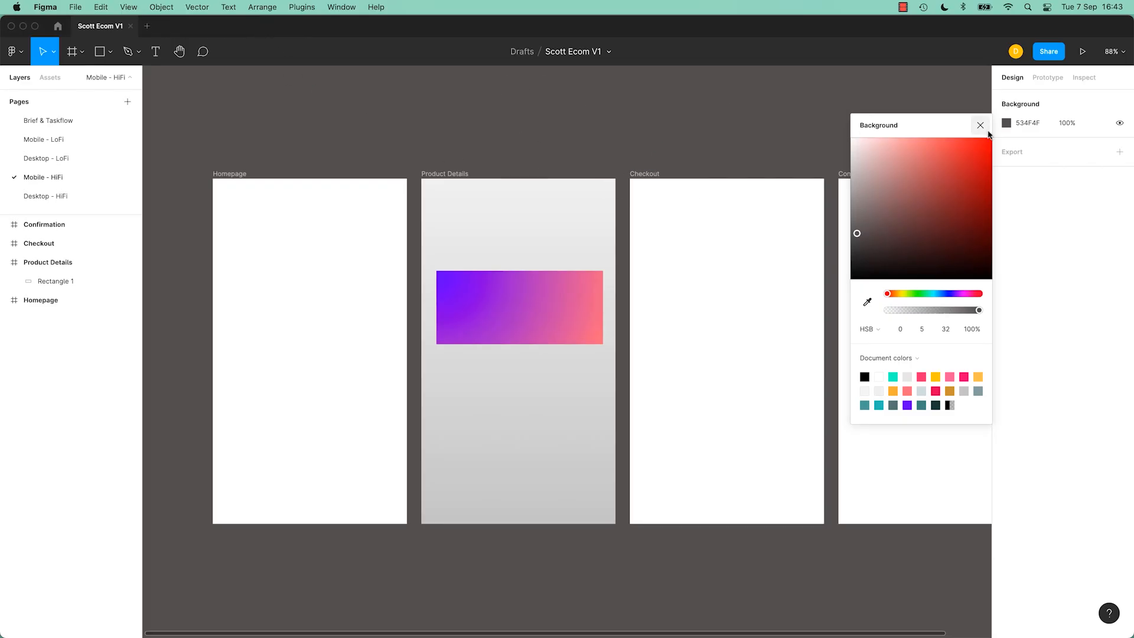
left_click(980, 124)
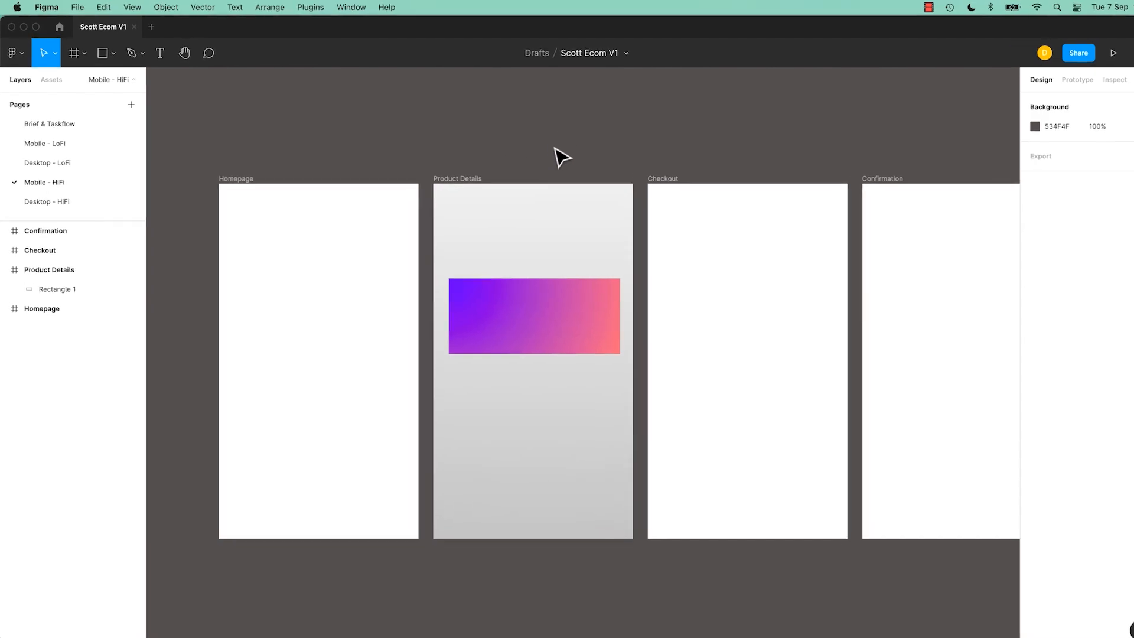
Cut all the color swatches above the frames on the Desktop - HiFi page
left_click(239, 257)
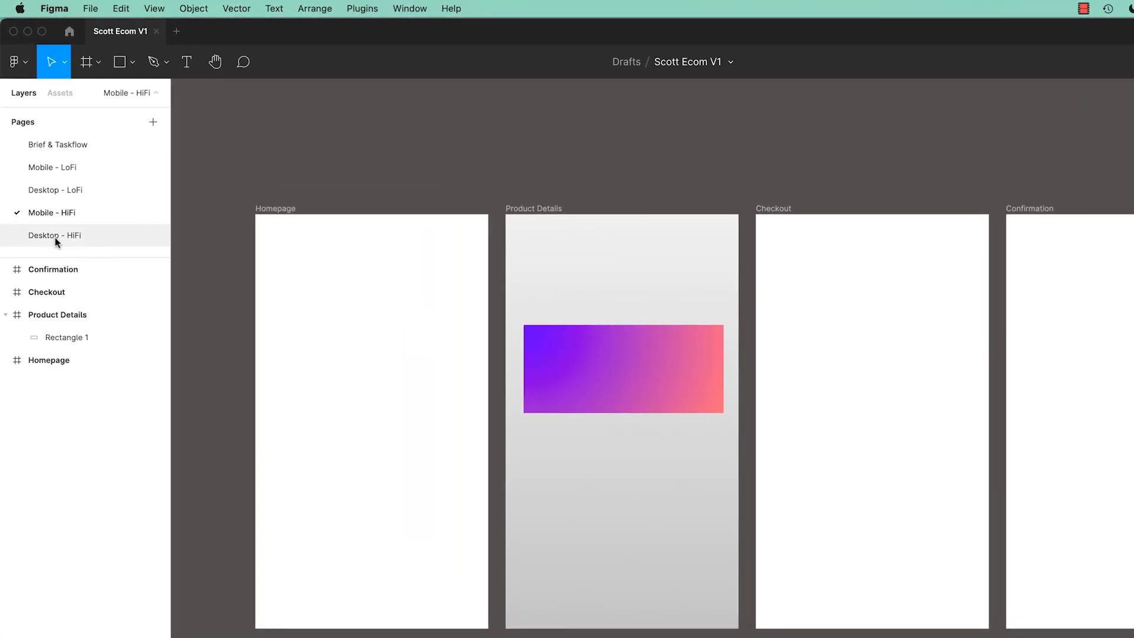
left_click(56, 237)
left_click_drag(270, 203, 533, 364)
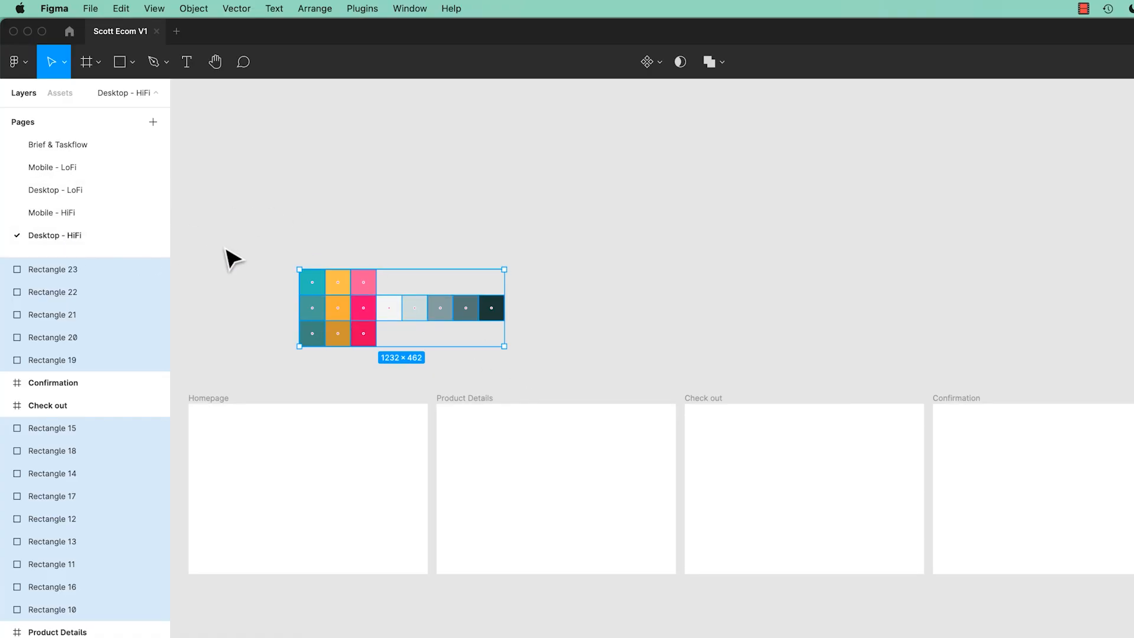
key("Delete")
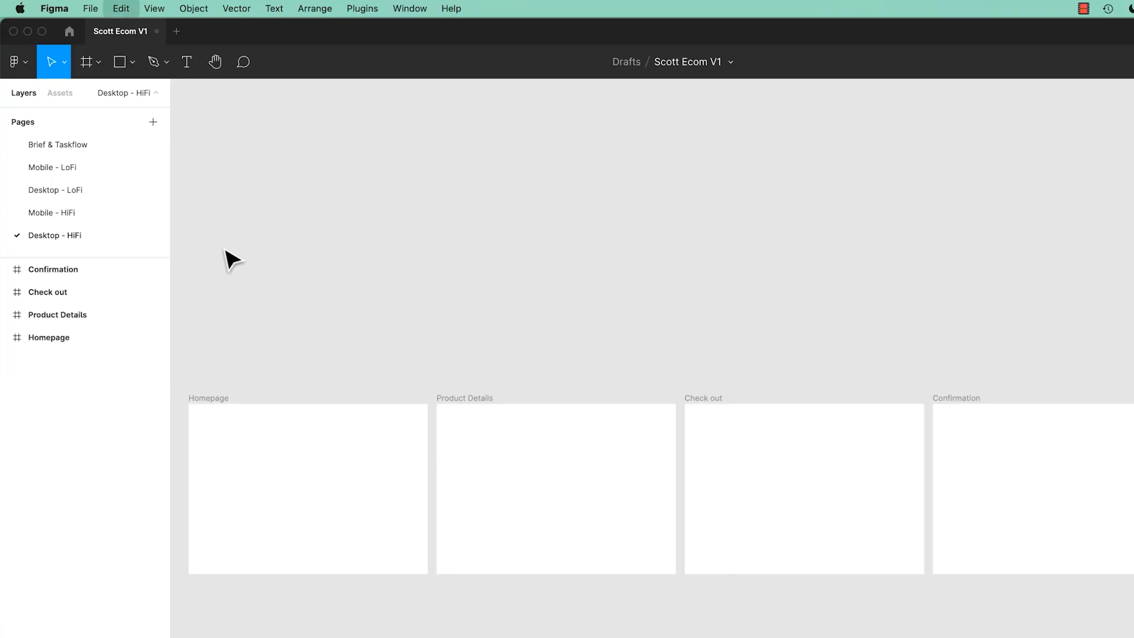
Paste the swatches onto the Mobile - HiFi page and place them above the frames
left_click(59, 214)
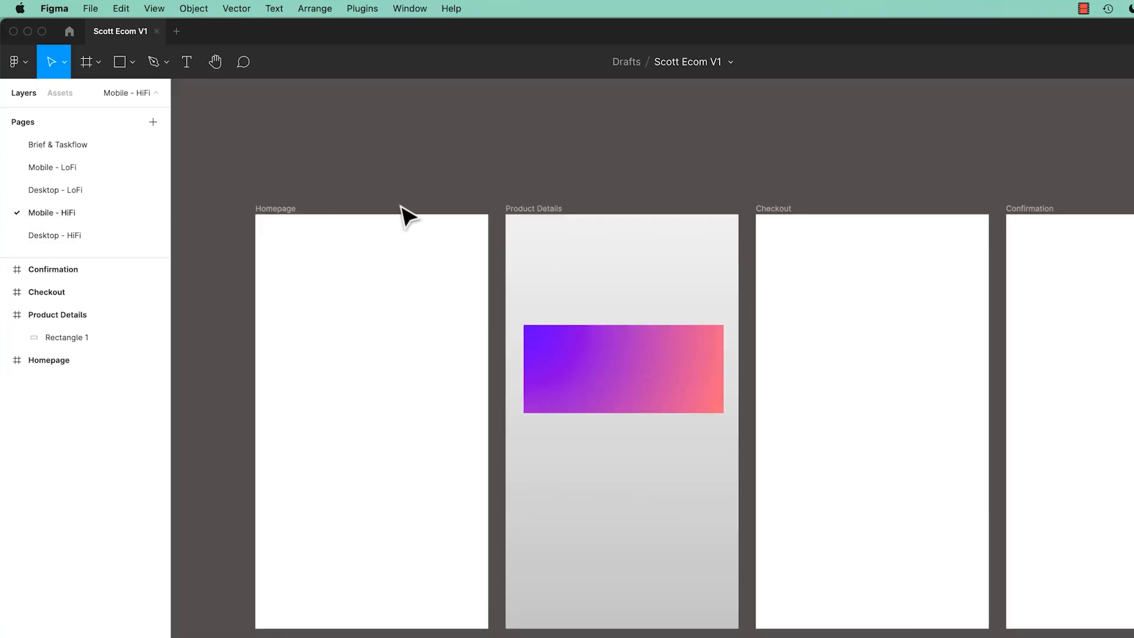
key("super+minus")
key("super+minus")
key("super+v")
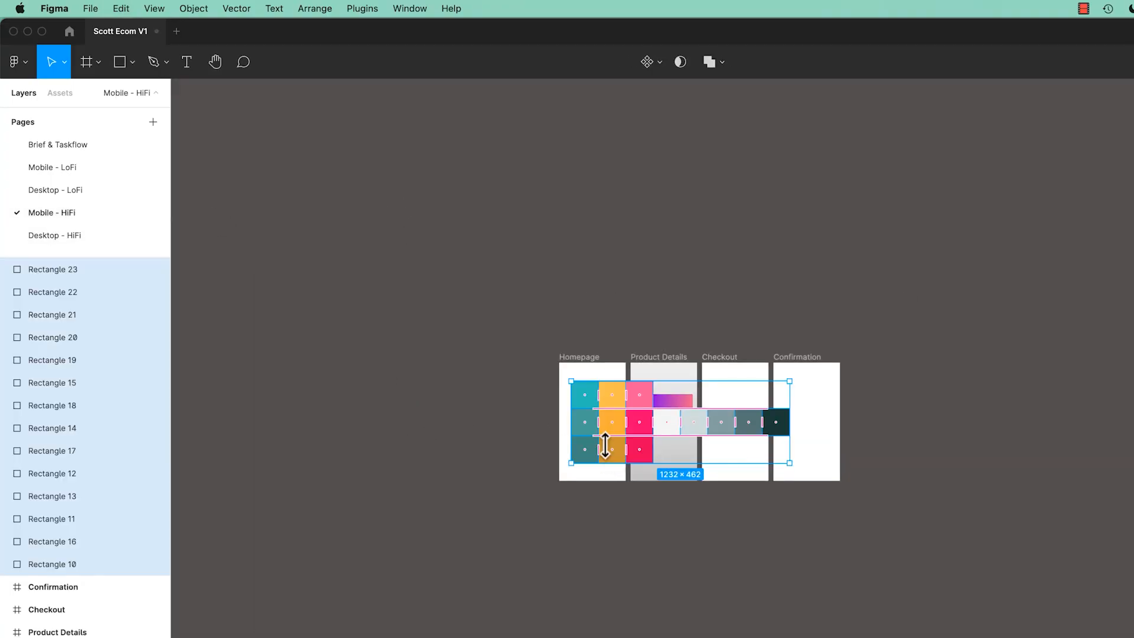
left_click_drag(612, 433, 600, 306)
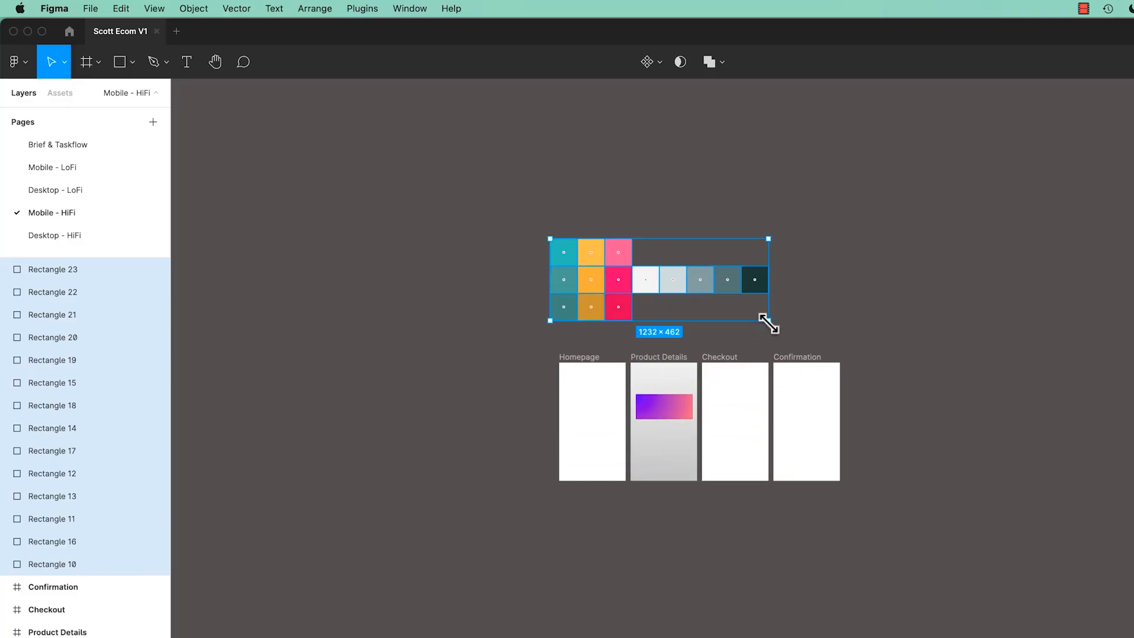
Scale the swatches down to about 419 × 157 and wrap them all in a frame
left_click_drag(766, 323, 648, 312)
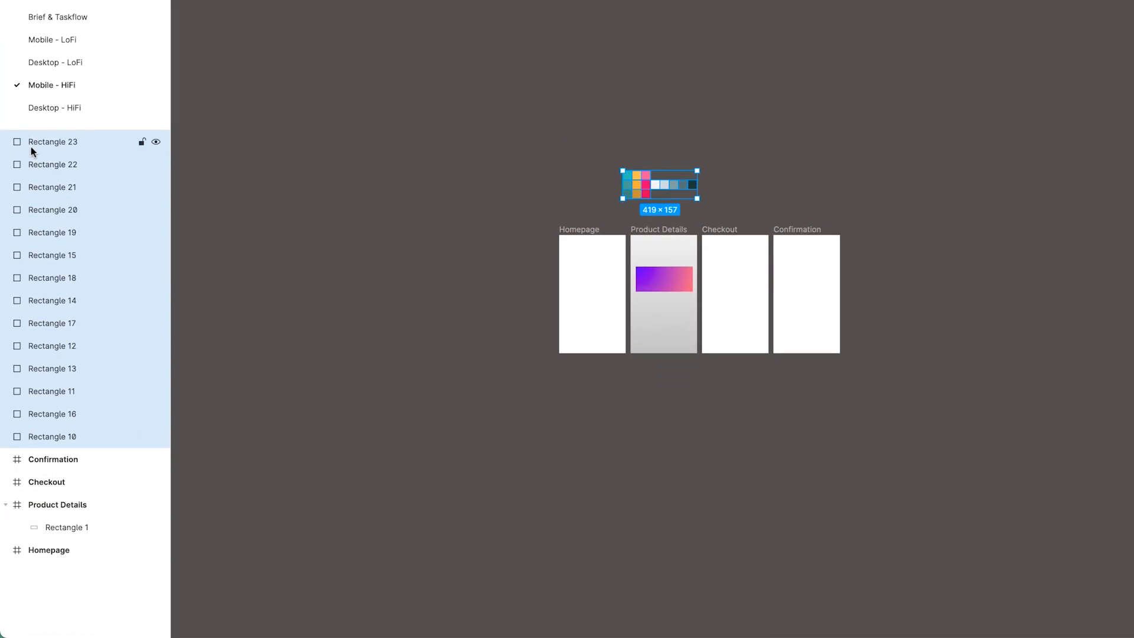
left_click_drag(572, 146, 716, 199)
right_click(643, 188)
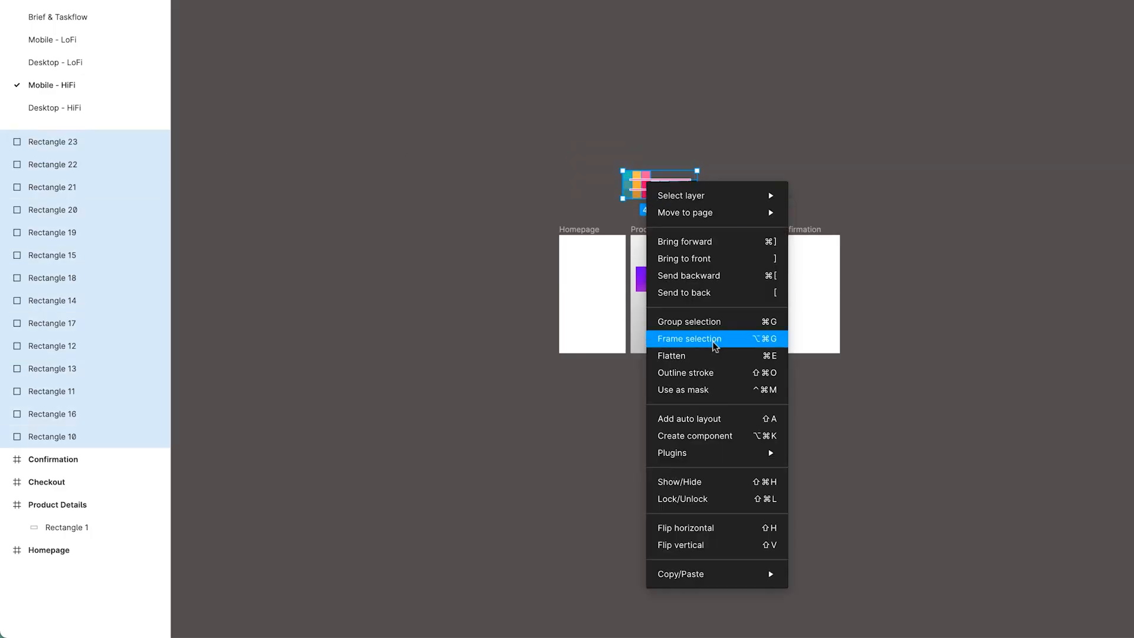
left_click(689, 338)
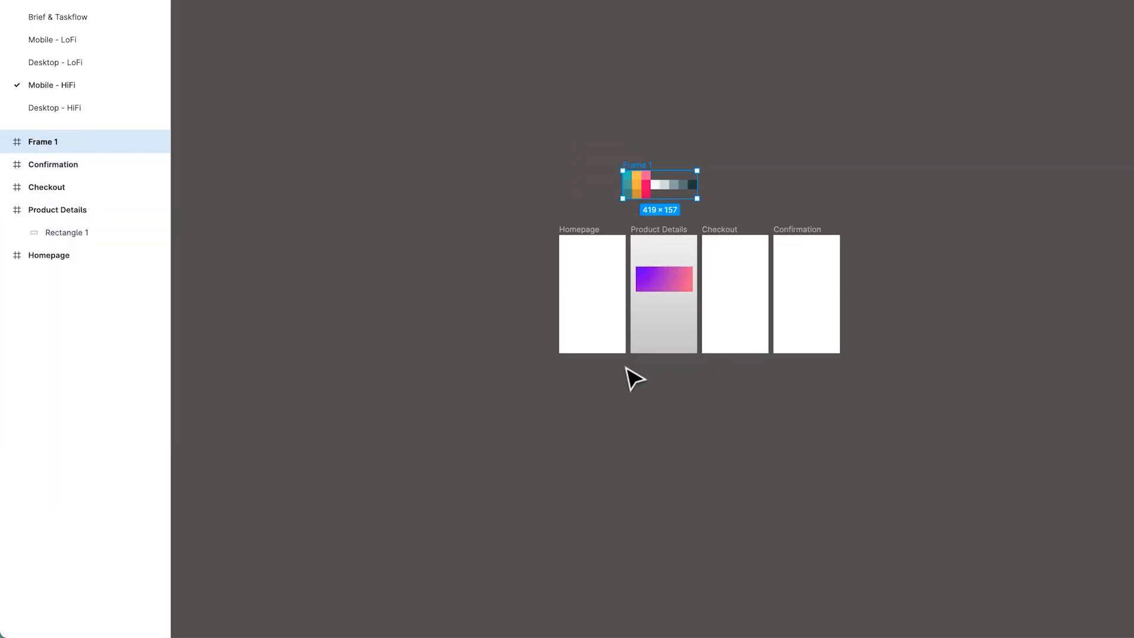
Rename the new swatch frame as Color Pallette
left_click(6, 143)
left_click(5, 143)
double_click(49, 142)
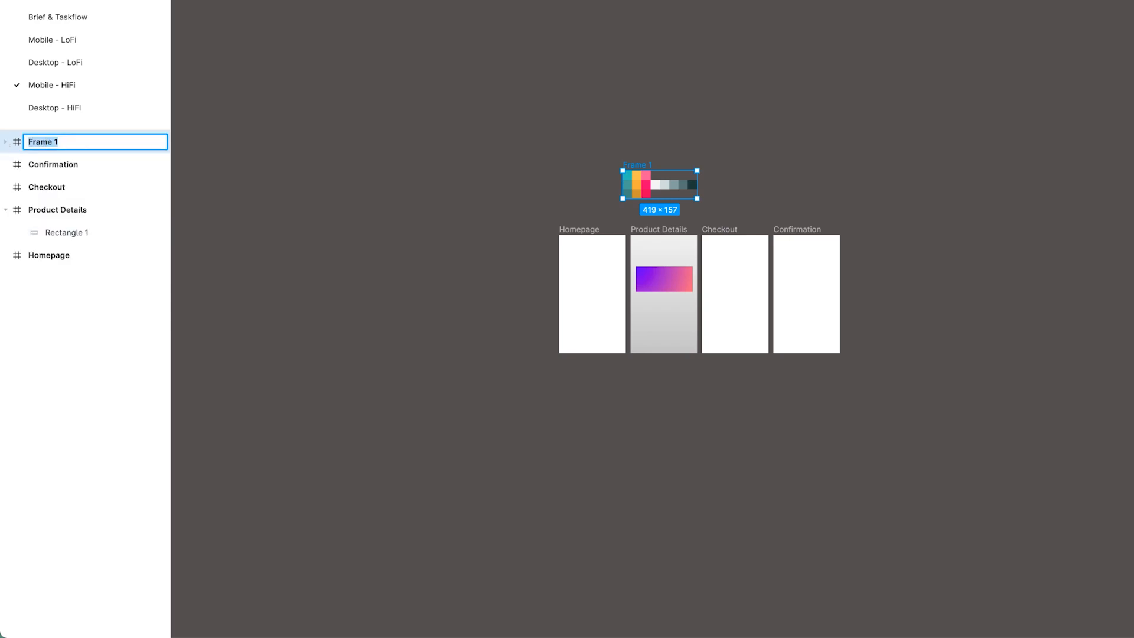
type("Color Pallette")
key("Return")
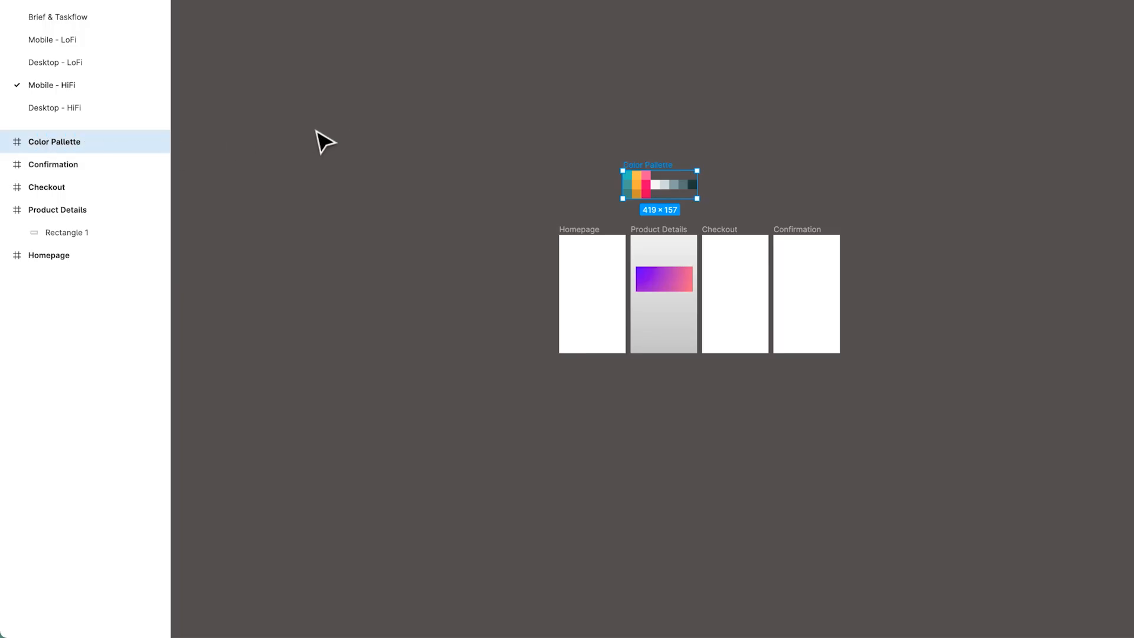
Set the first radial gradient color of the rectangle in Product Details to the middle pink-red sampled from the Color Pallette frame
key("shift+0")
scroll(463, 117, "up", 5)
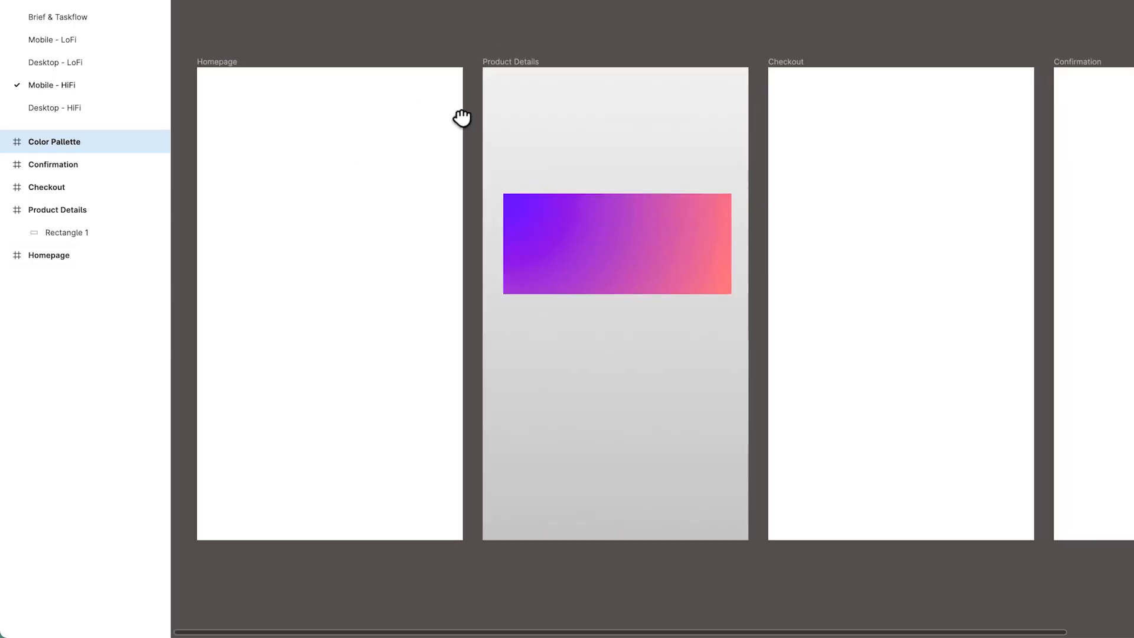
left_click(491, 230)
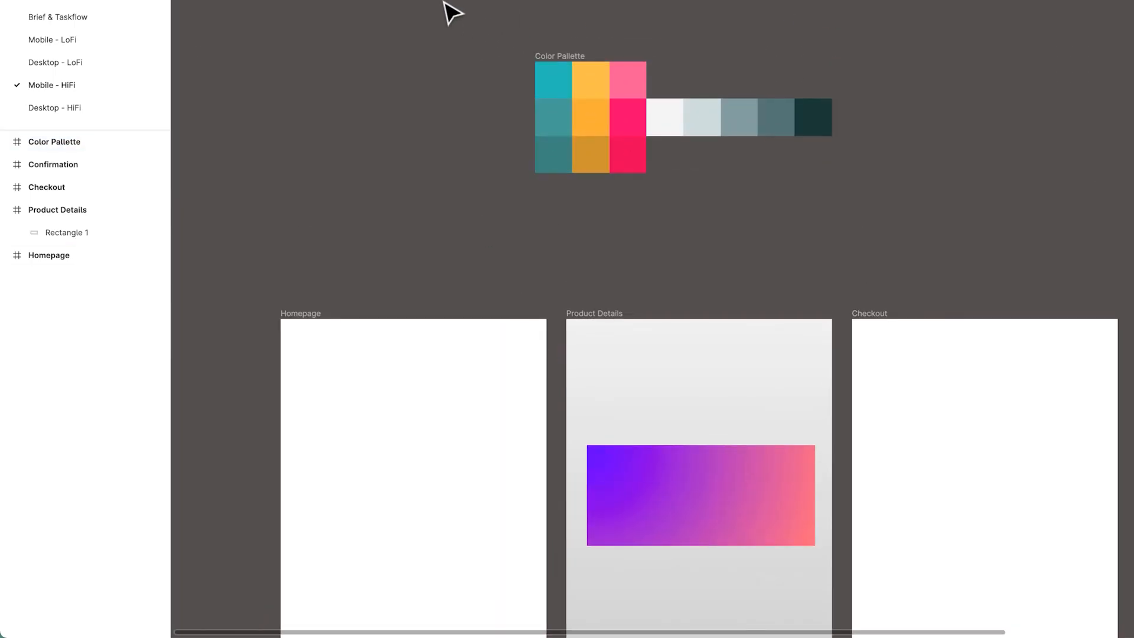
left_click_drag(445, 10, 926, 235)
left_click(931, 247)
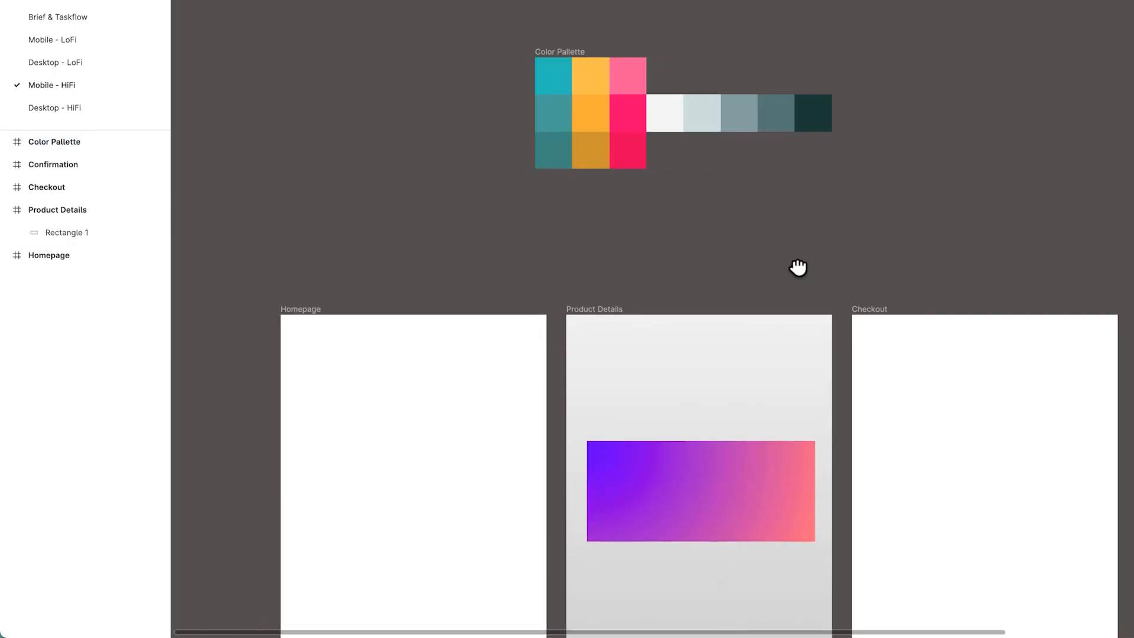
scroll(797, 269, "down", 3)
scroll(797, 269, "right", 2)
left_click(662, 383)
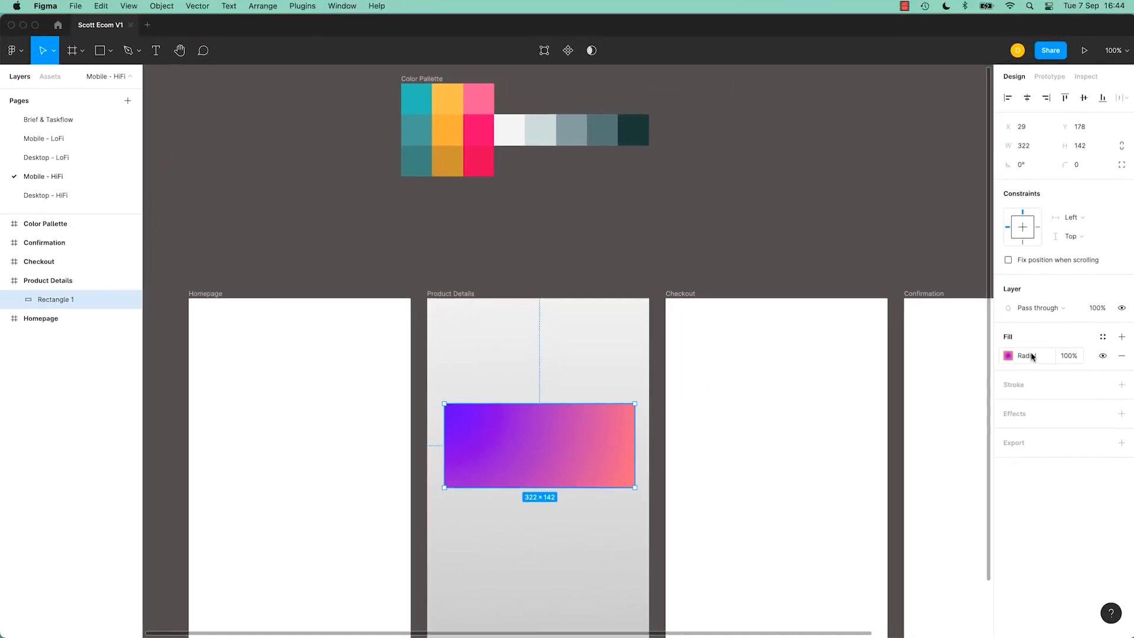
left_click(1007, 356)
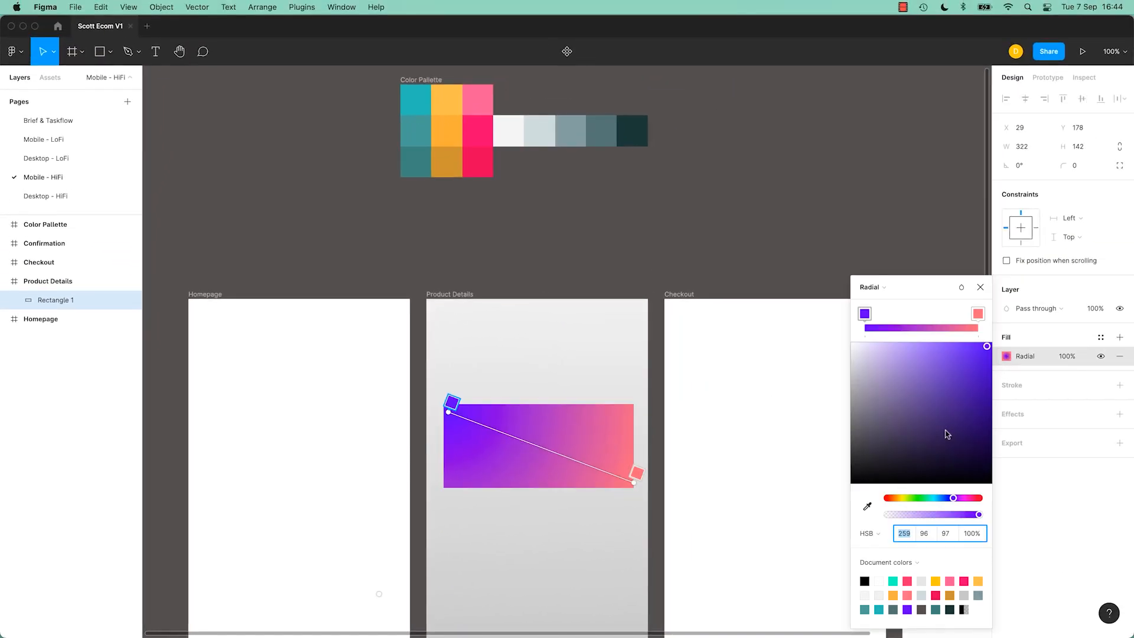
left_click(865, 315)
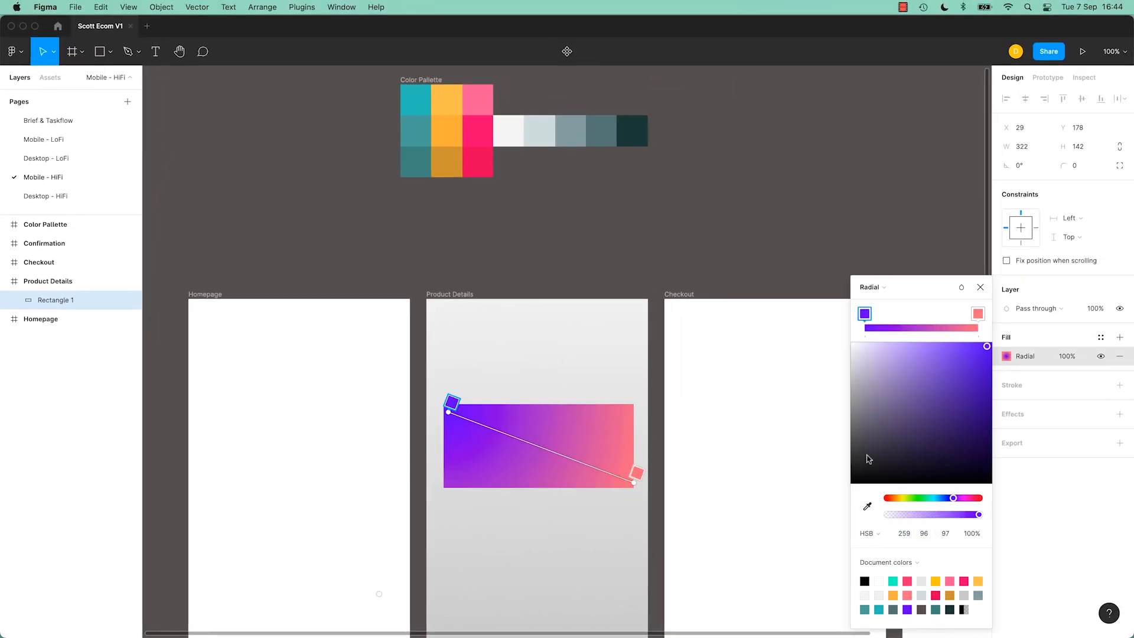
left_click(867, 506)
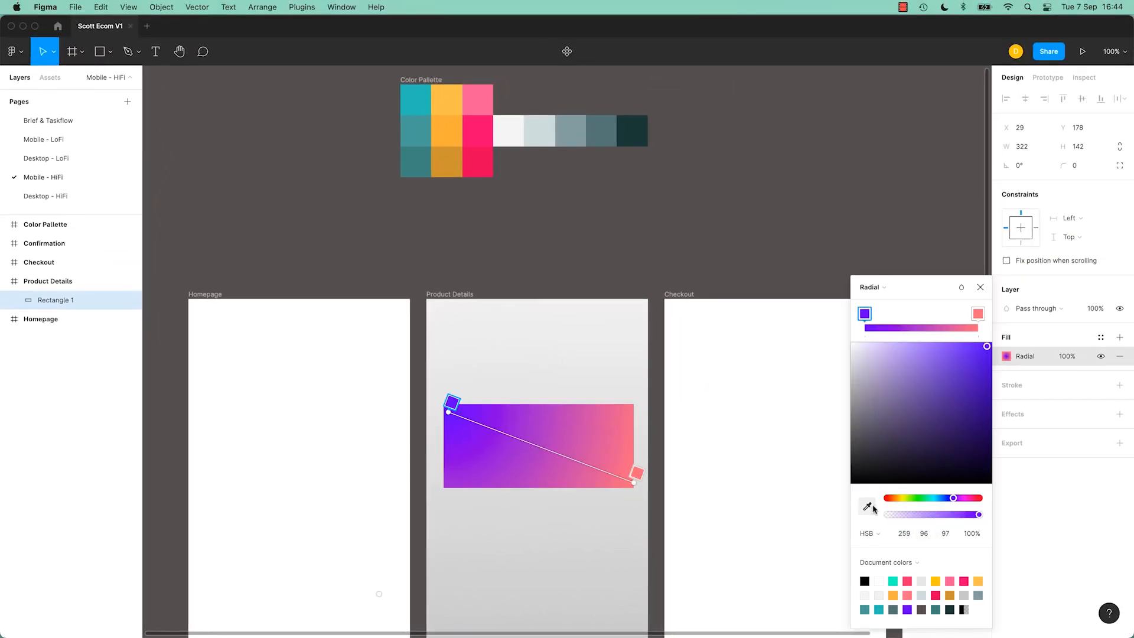
left_click(486, 125)
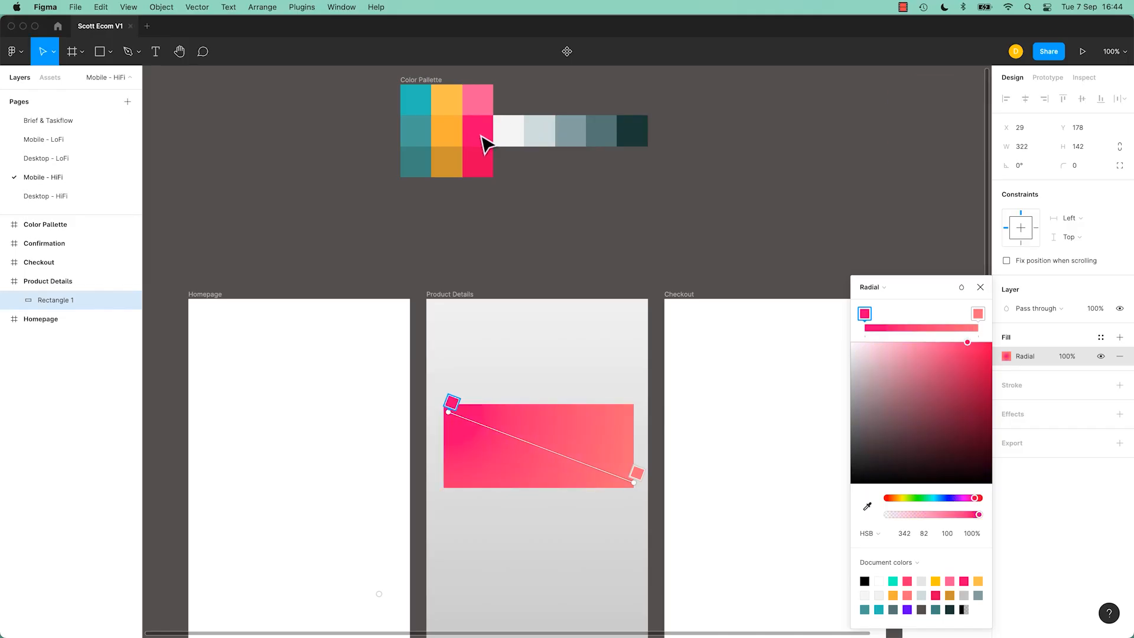
Sample the palette's middle-row orange for the gradient's end color and extend the gradient's end beyond the rectangle's lower-right corner
left_click(978, 314)
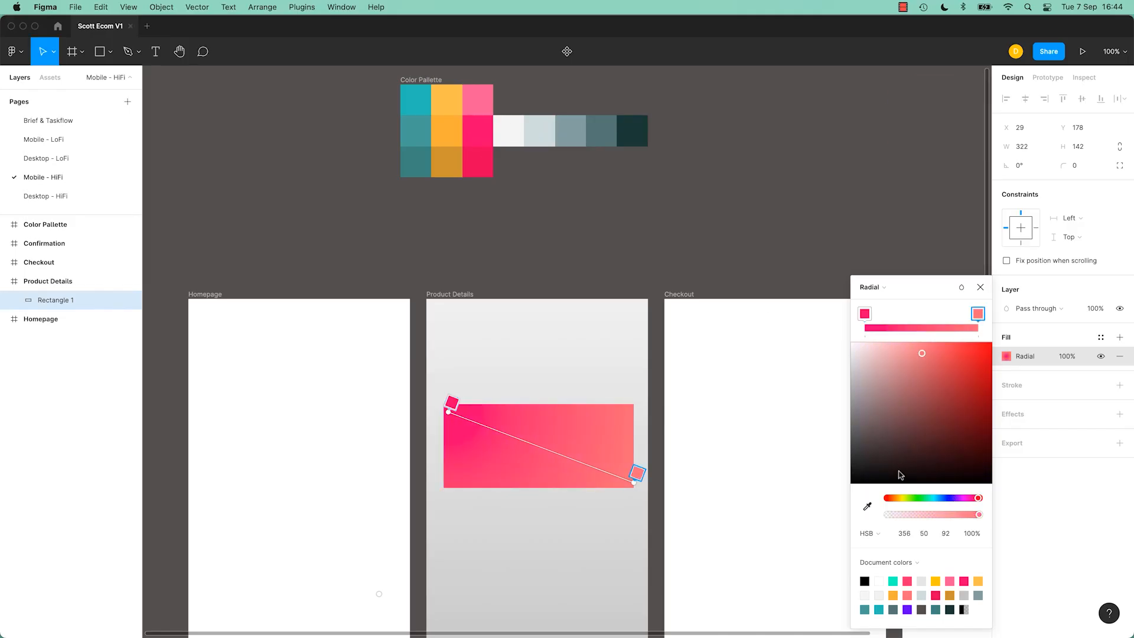
left_click(868, 507)
left_click(421, 135)
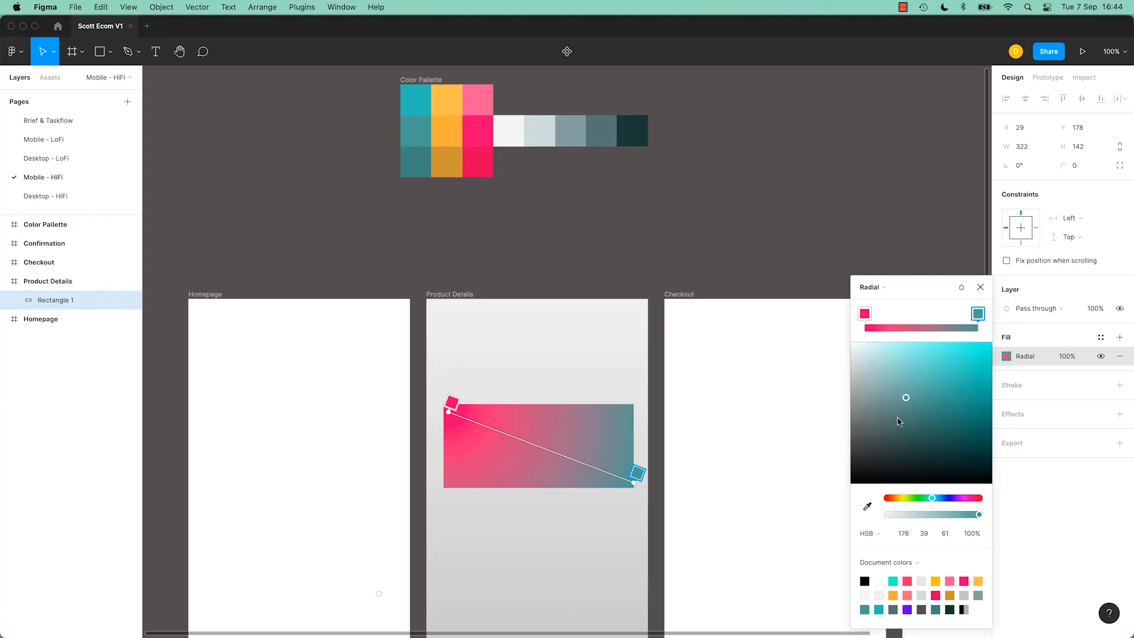
left_click(868, 506)
left_click(457, 143)
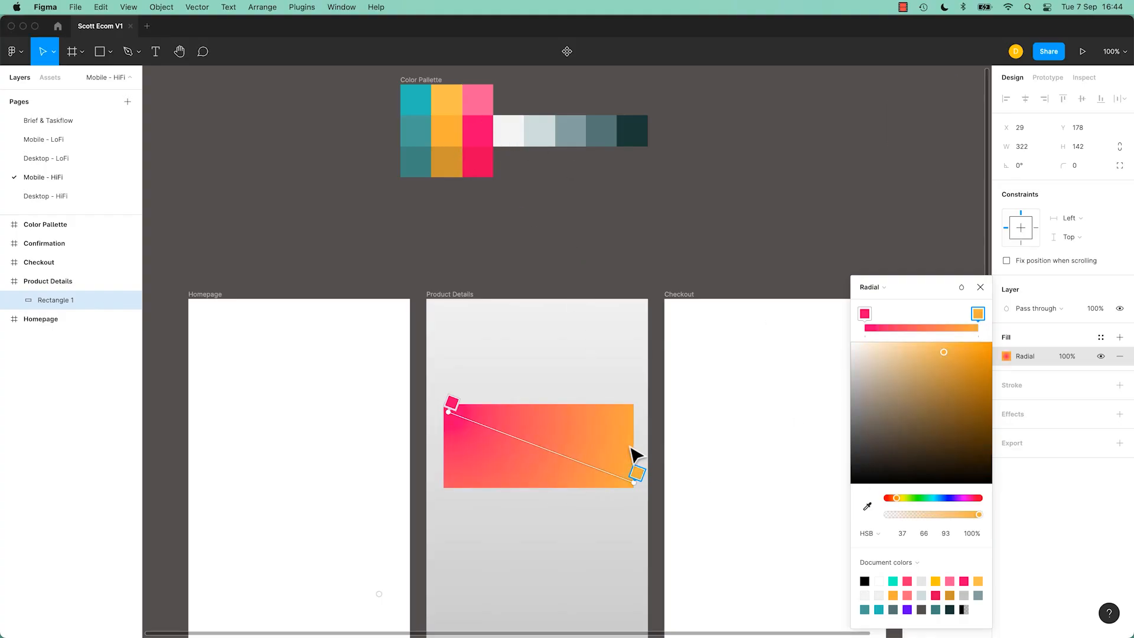
left_click_drag(638, 478, 759, 556)
key("Escape")
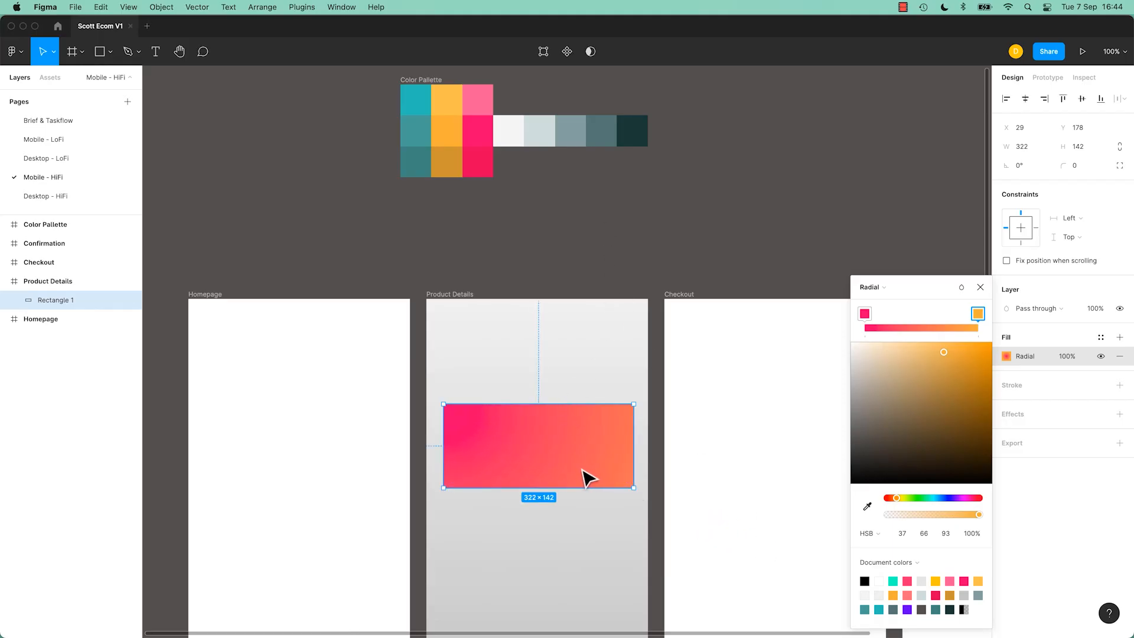
Duplicate the gradient rectangle onto the canvas beside the Color Pallette frame and shrink the copy to about 49 × 51
left_click_drag(582, 472, 369, 246)
scroll(506, 240, "left", 3)
scroll(507, 240, "up", 2)
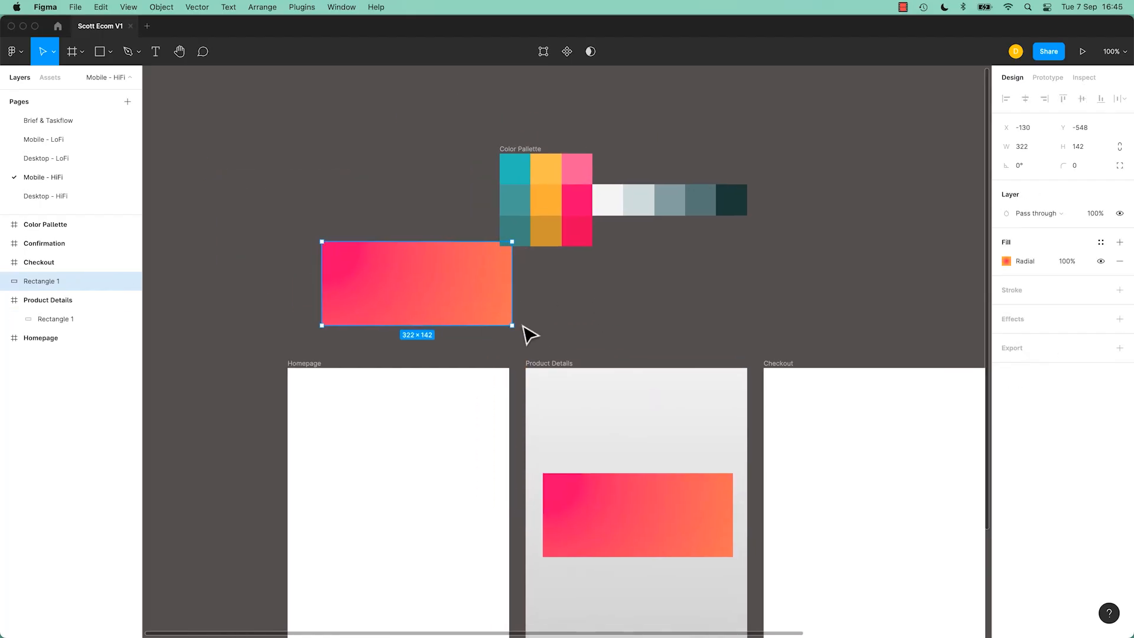
mouse_move(471, 281)
left_mouse_down()
mouse_move(420, 264)
mouse_move(455, 266)
left_mouse_up()
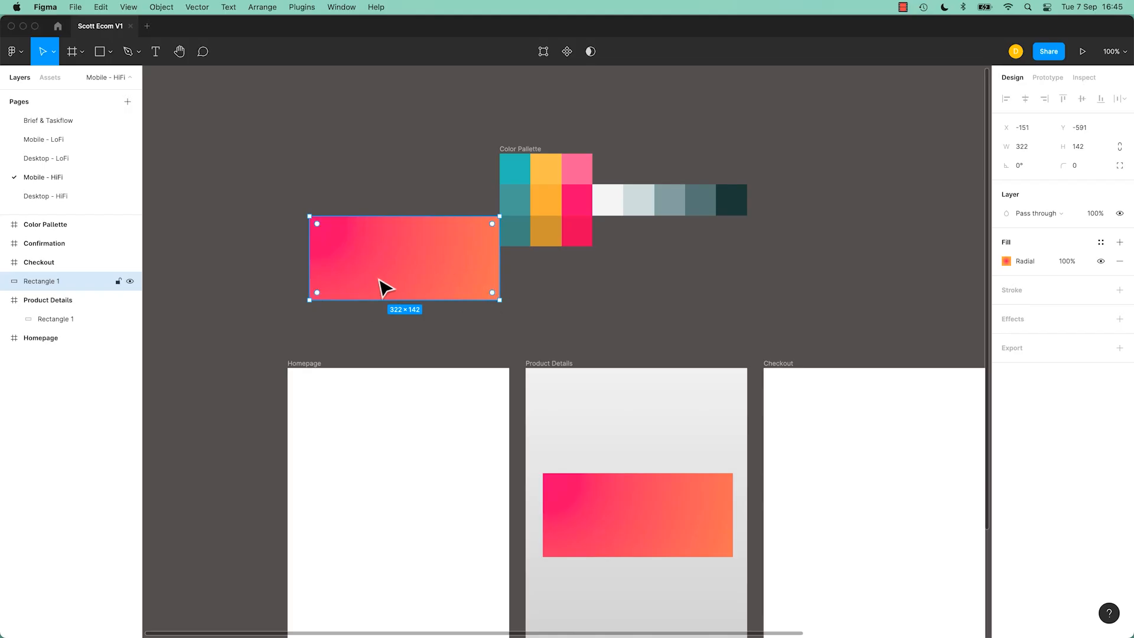
left_click_drag(310, 300, 476, 249)
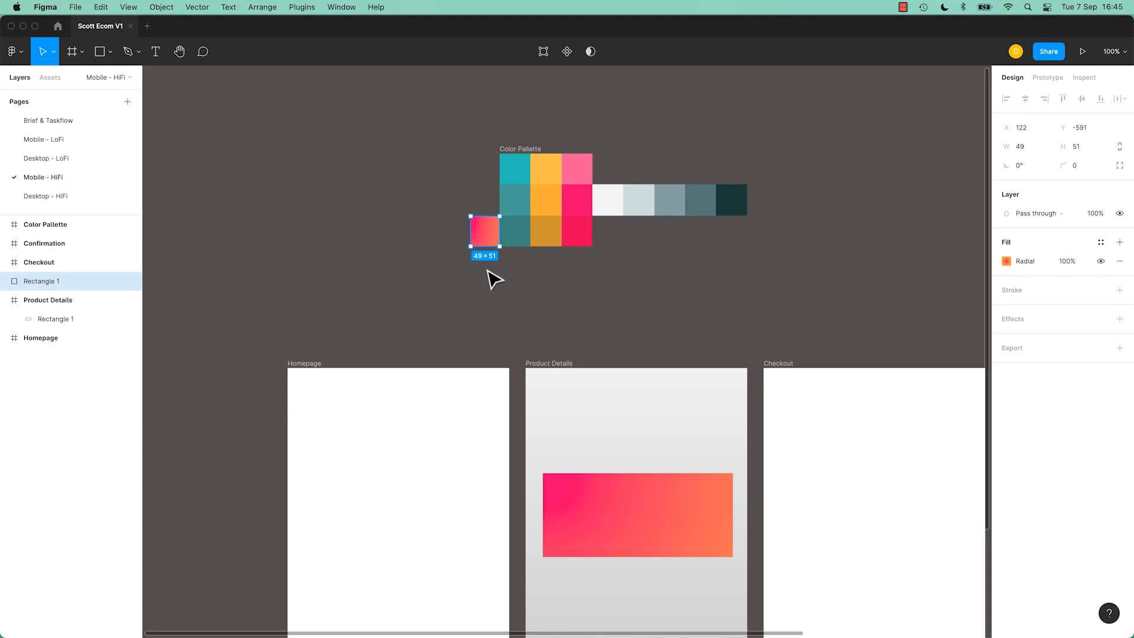
Set the small gradient swatch's width and height to 52
left_click(518, 236)
left_click(489, 230)
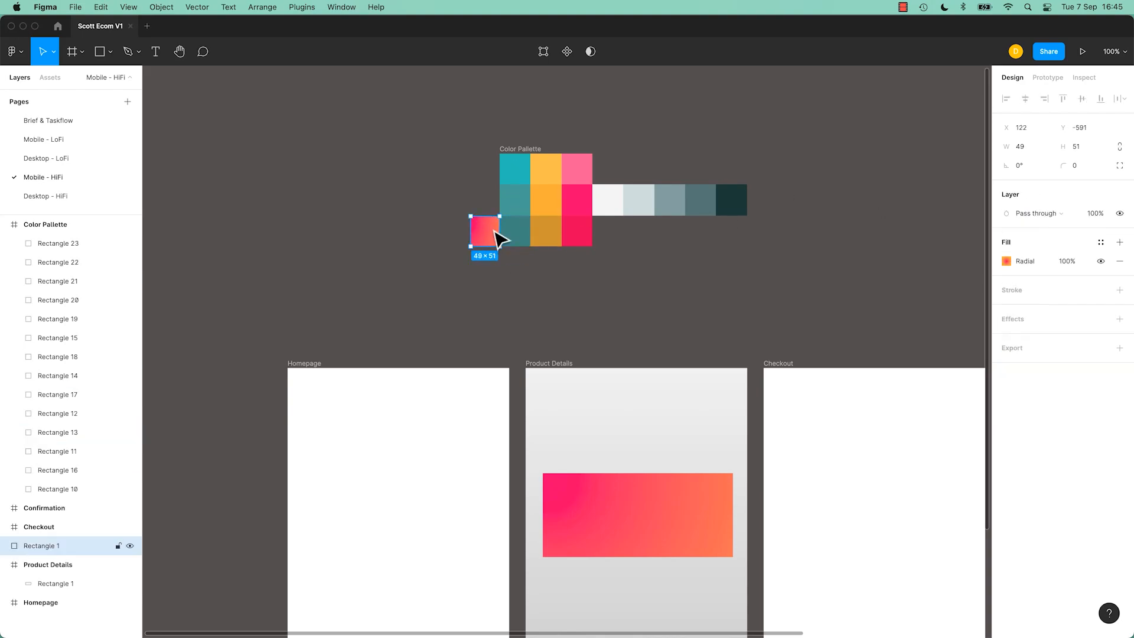
left_click(1020, 148)
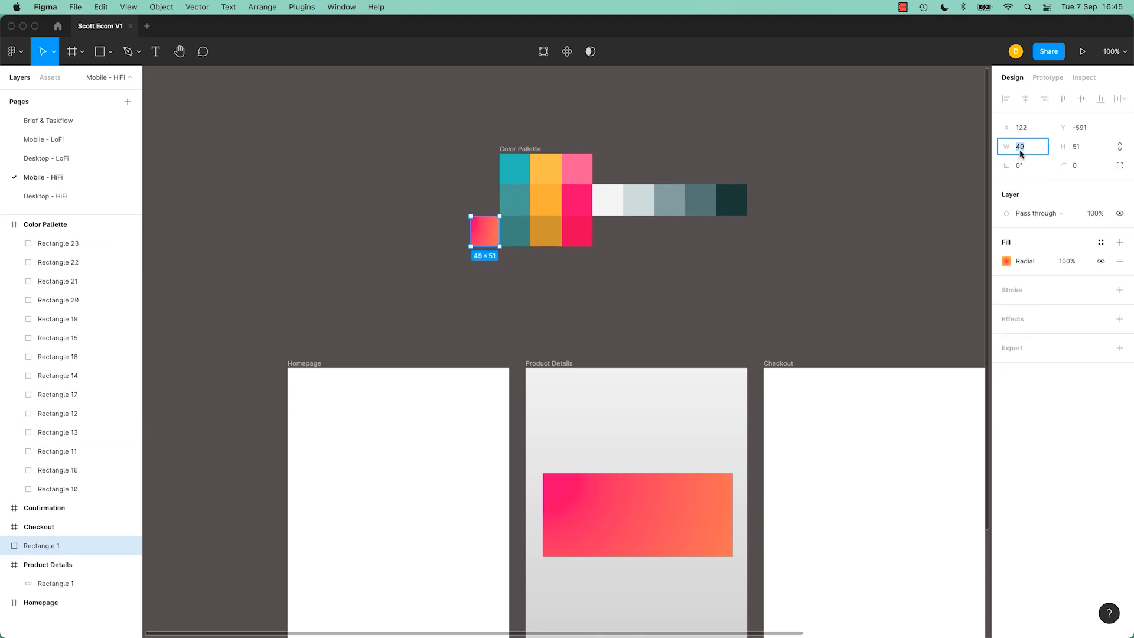
type("52")
key("Tab")
key("Return")
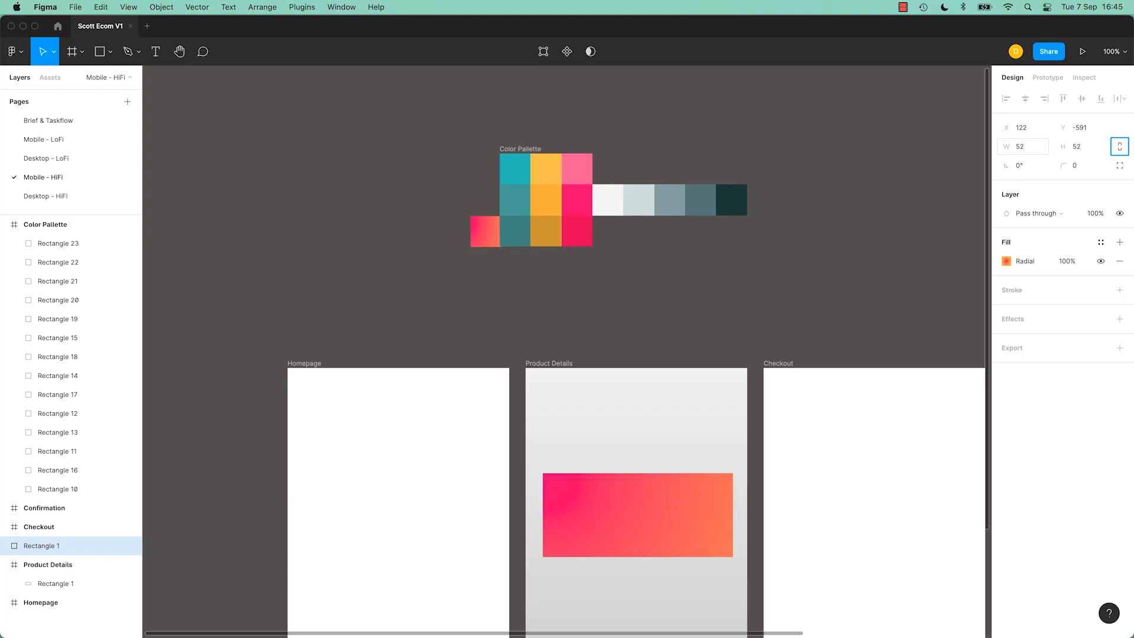
key("Escape")
Move the gradient swatch flush against the left edge of the palette's bottom row
scroll(497, 251, "up", 5)
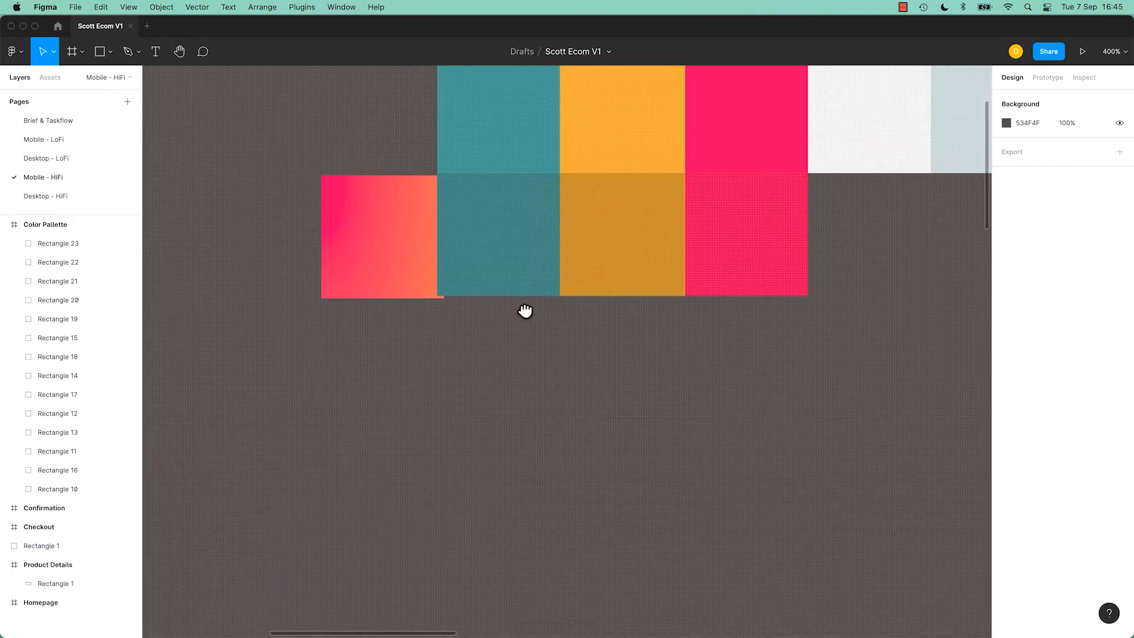
left_click(416, 317)
left_click_drag(417, 317, 408, 314)
left_click(450, 425)
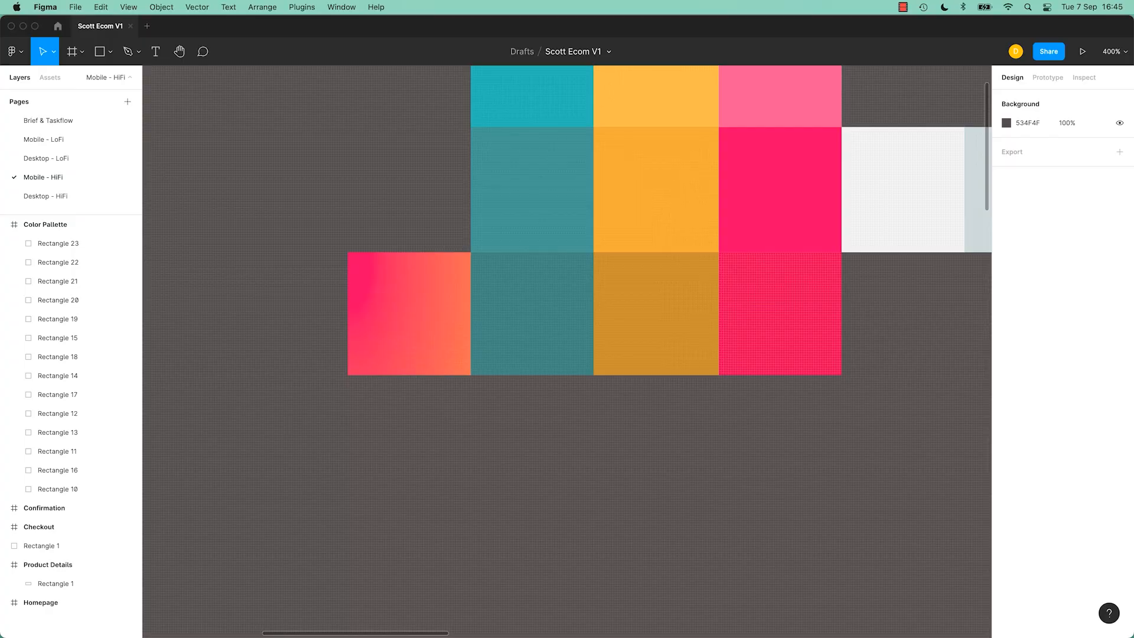
Switch to the Grabient website in Chrome and browse its gradients through to the second page
key("super+Tab")
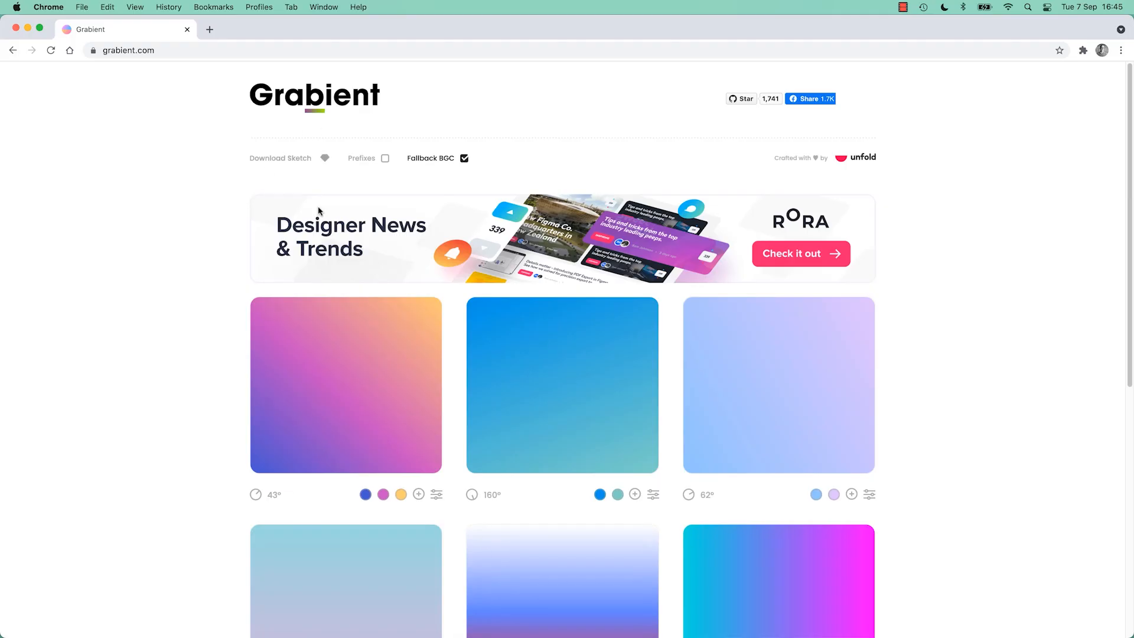
scroll(331, 366, "down", 8)
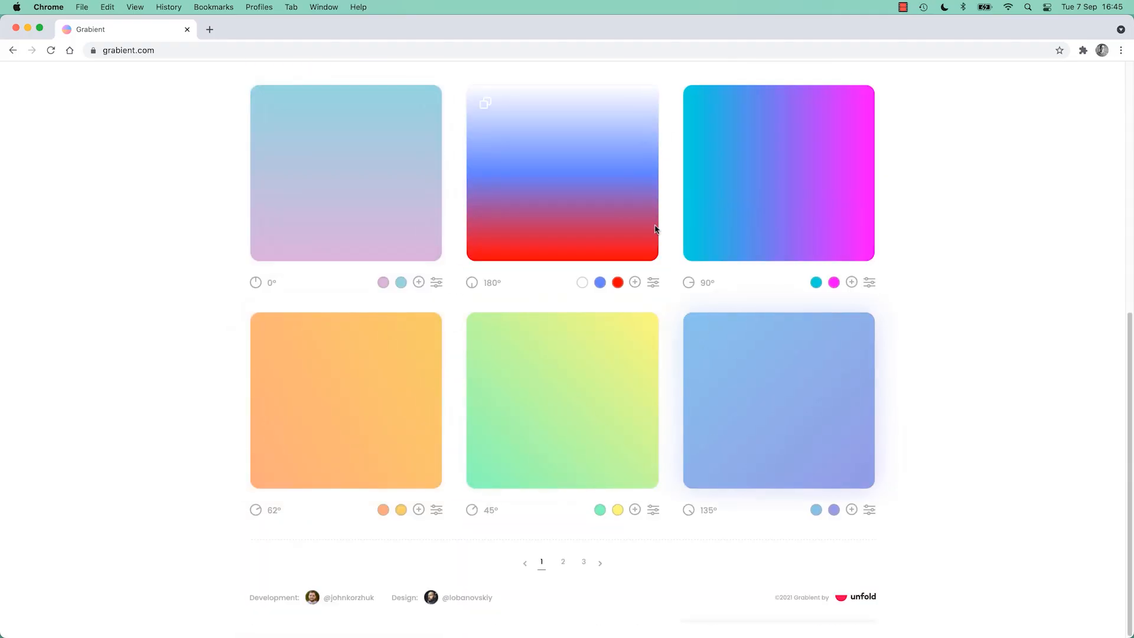
scroll(533, 319, "up", 3)
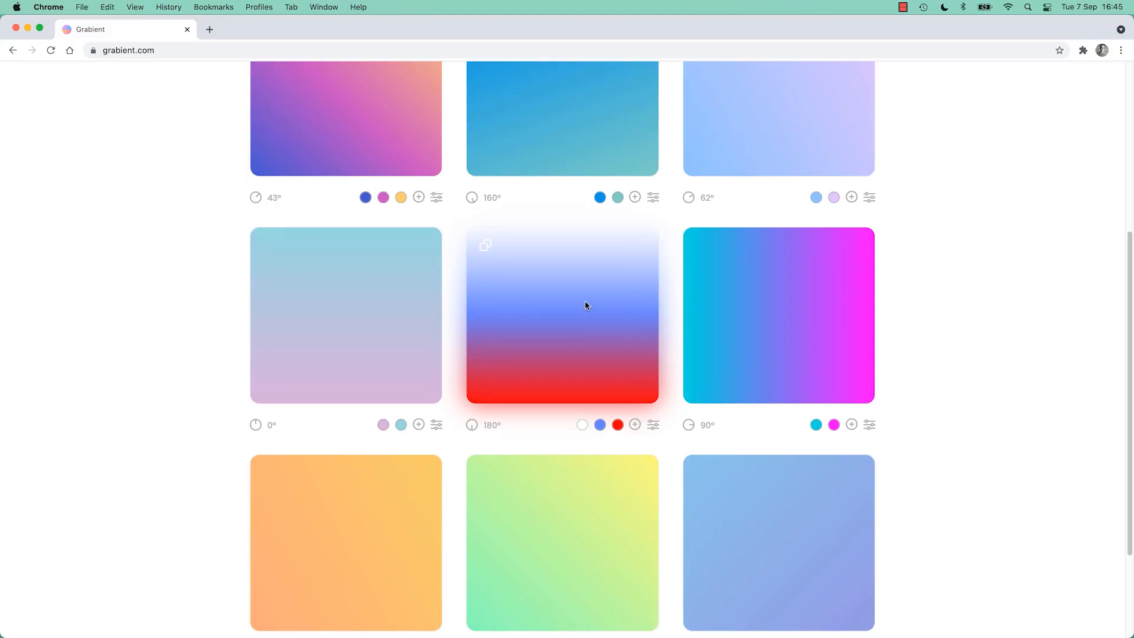
scroll(584, 305, "down", 3)
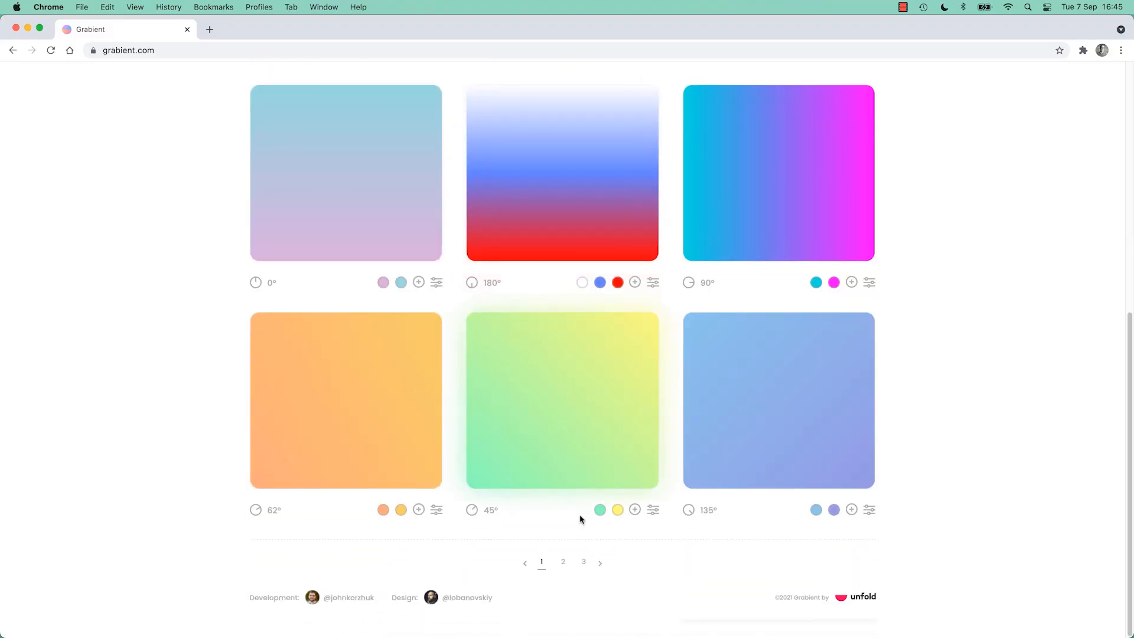
left_click(601, 566)
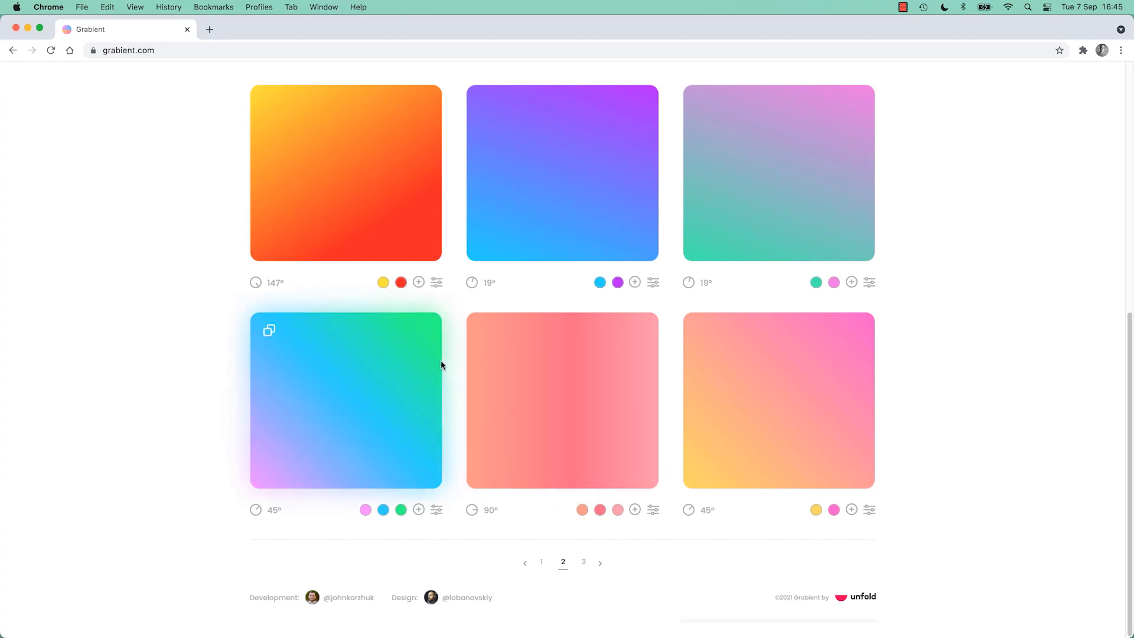
Copy the hex code FA8BFF of the pink color in the 45° pink-blue-green gradient
left_click(365, 510)
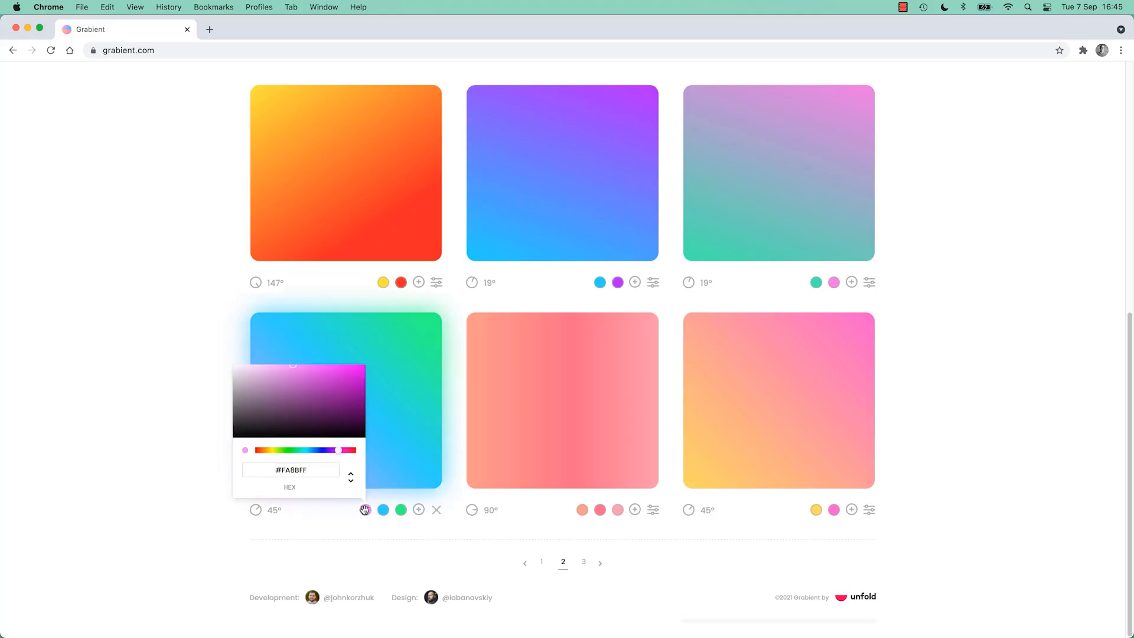
double_click(287, 472)
key("super+c")
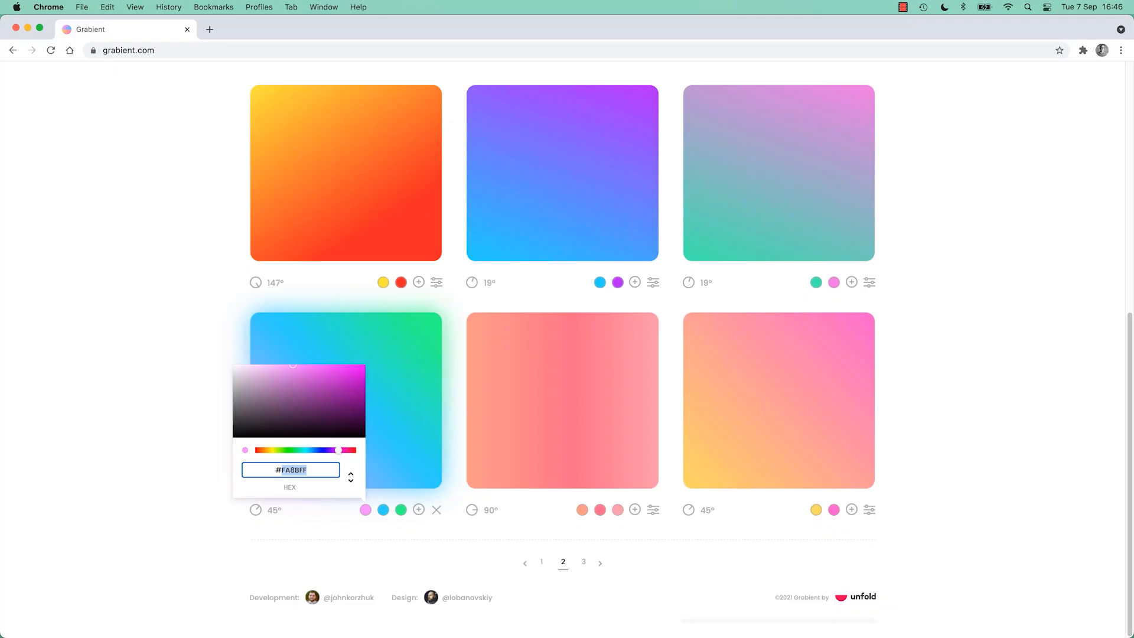
Switch back to Figma, duplicate the gradient swatch directly above itself, and move both swatches slightly left, away from the palette
key("super+Tab")
left_click(420, 336)
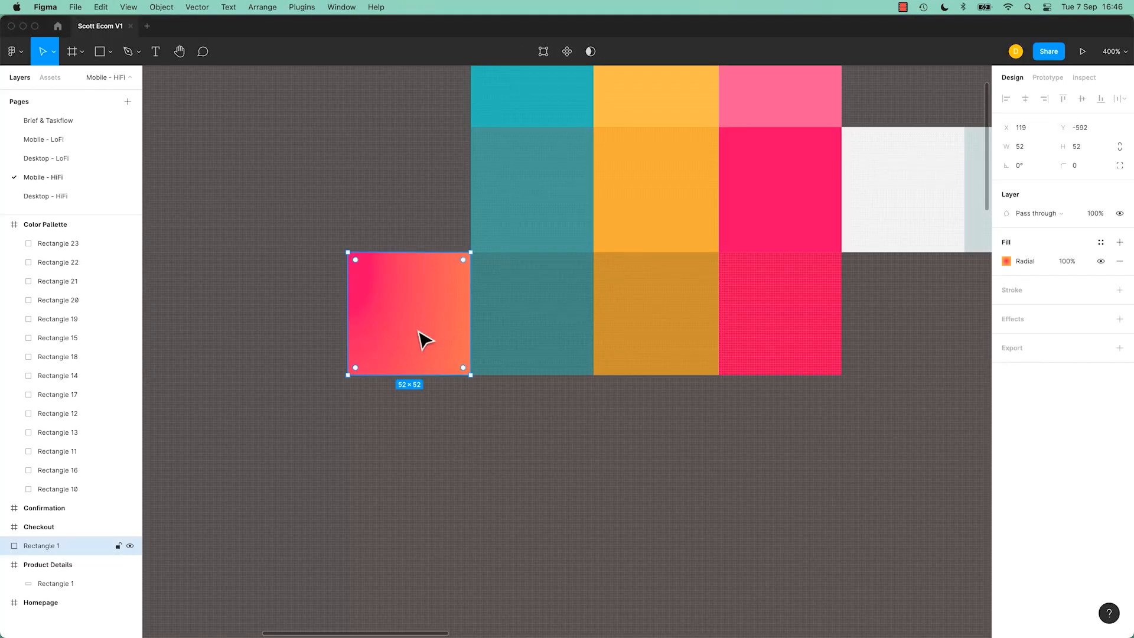
left_click_drag(420, 337, 564, 336)
left_click(572, 428, "shift")
left_click_drag(571, 427, 541, 433)
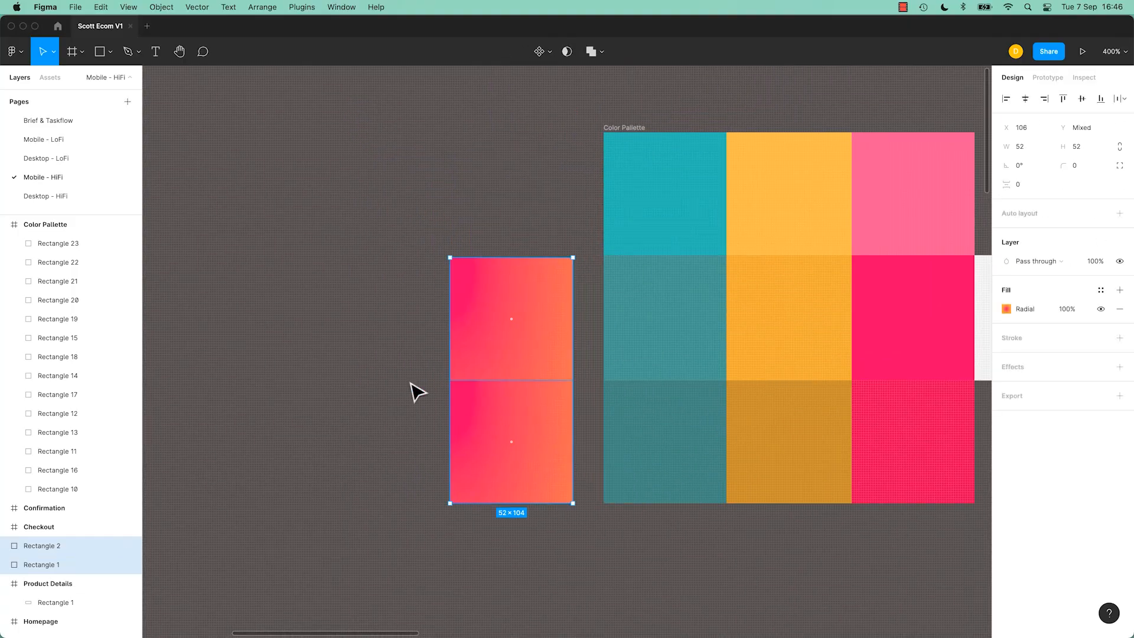
Change the upper gradient swatch's fill type from radial to Linear
left_click(413, 381)
left_click_drag(455, 321, 381, 355)
left_click(381, 354)
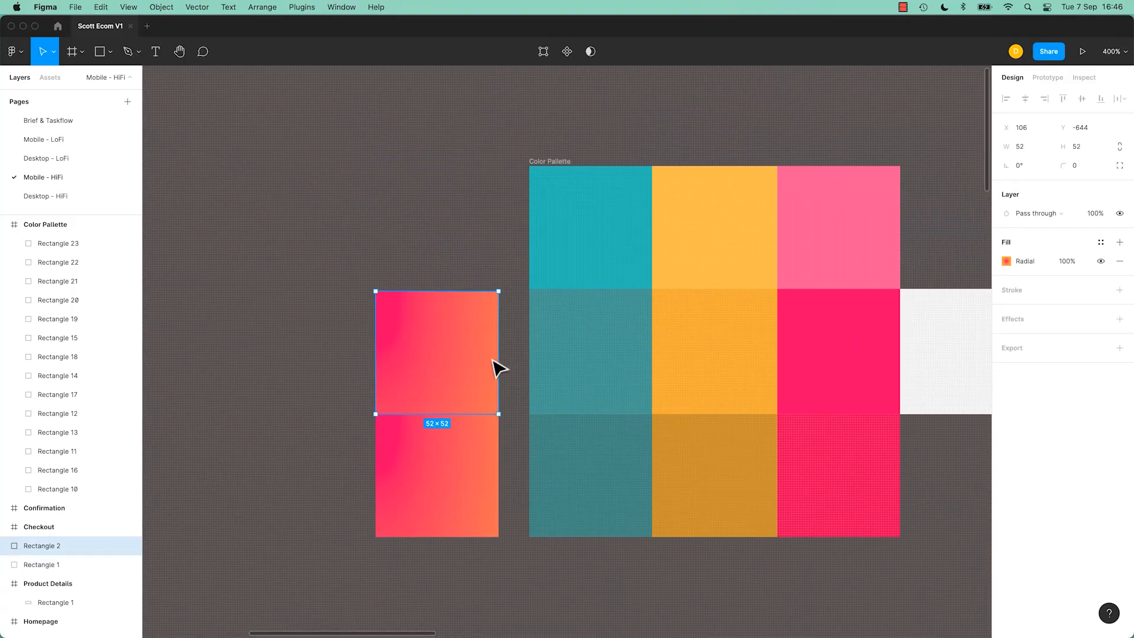
left_click(1006, 262)
left_click(898, 265)
left_click(884, 250)
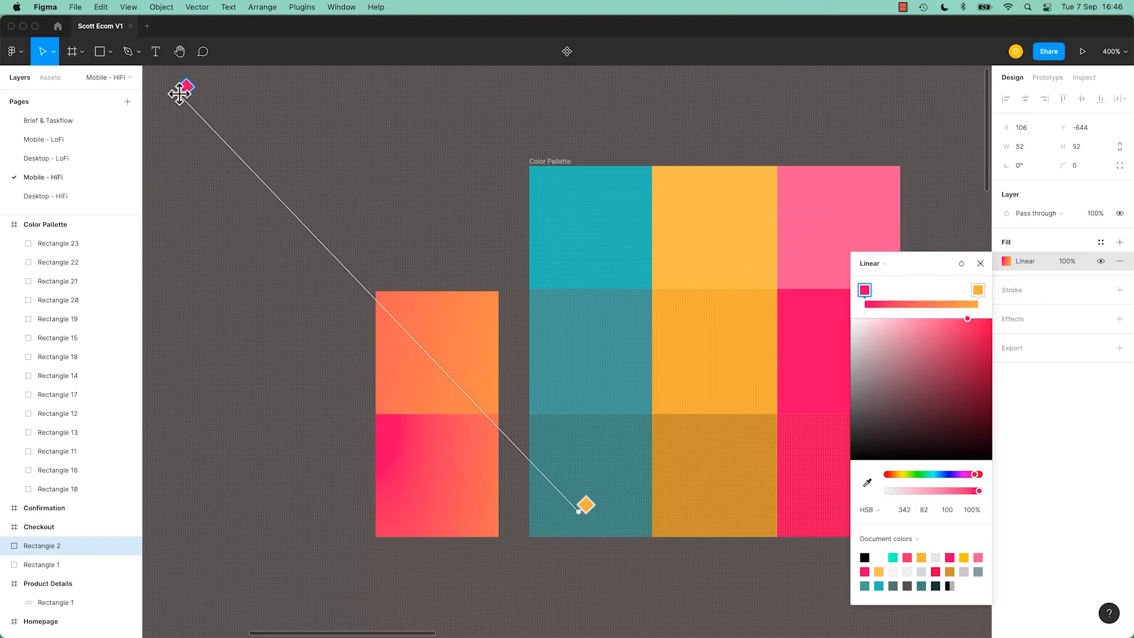
Reposition the linear gradient's handles so it runs vertically from the upper swatch's top edge to its bottom edge
left_click_drag(183, 90, 415, 289)
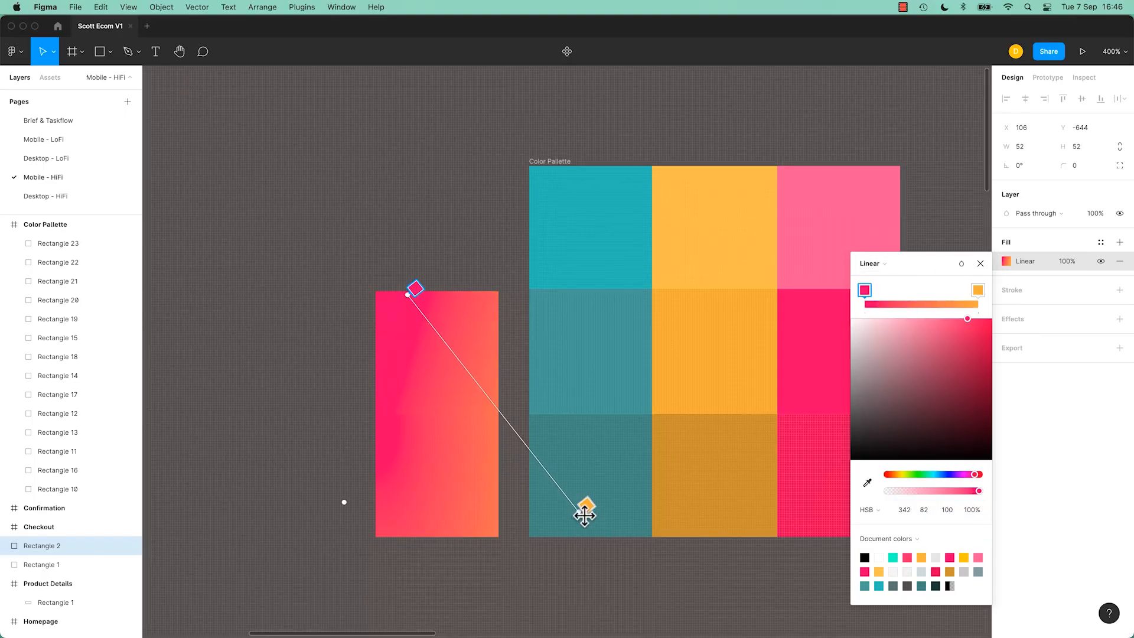
left_click_drag(586, 506, 407, 411)
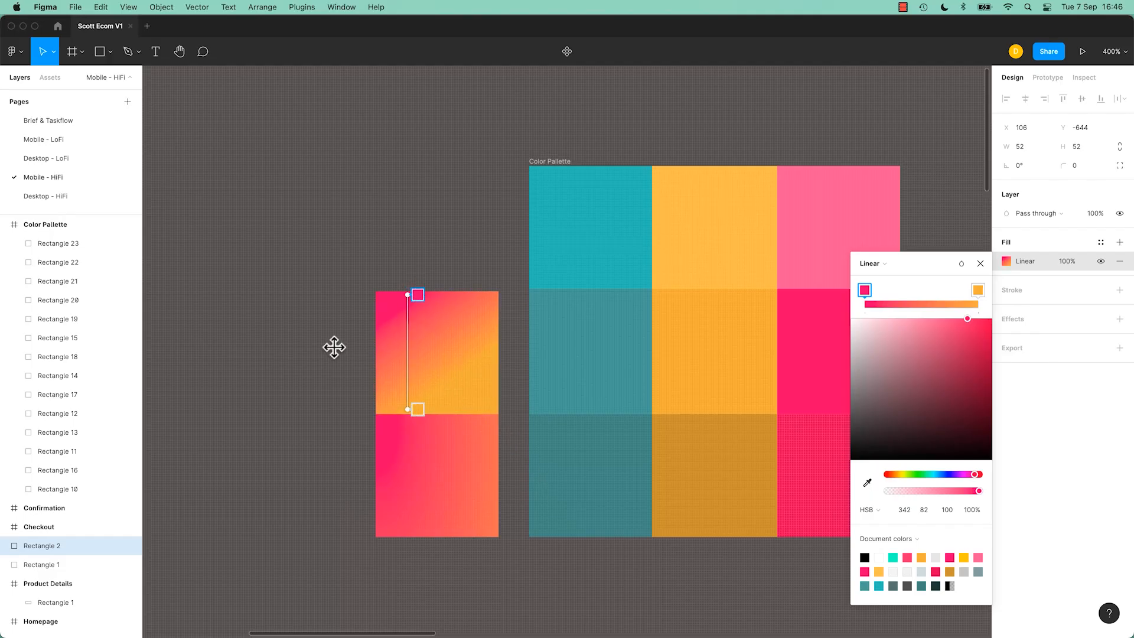
left_click_drag(334, 347, 384, 350)
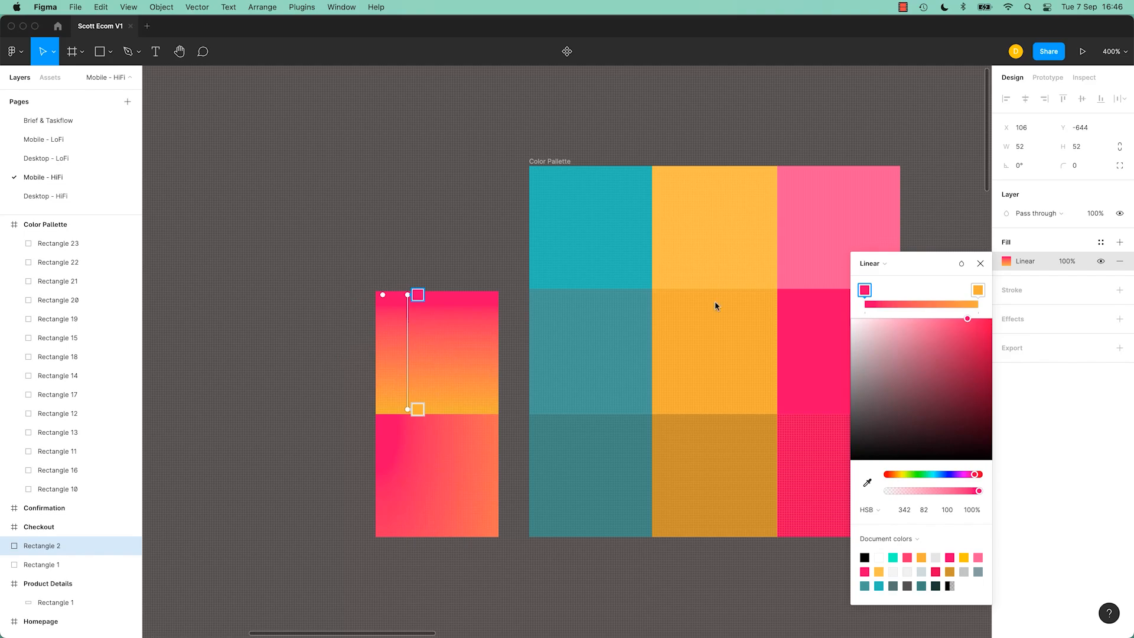
Switch the color format to Hex and set the upper swatch's starting gradient stop to FA8BFF
left_click(869, 509)
left_click(868, 459)
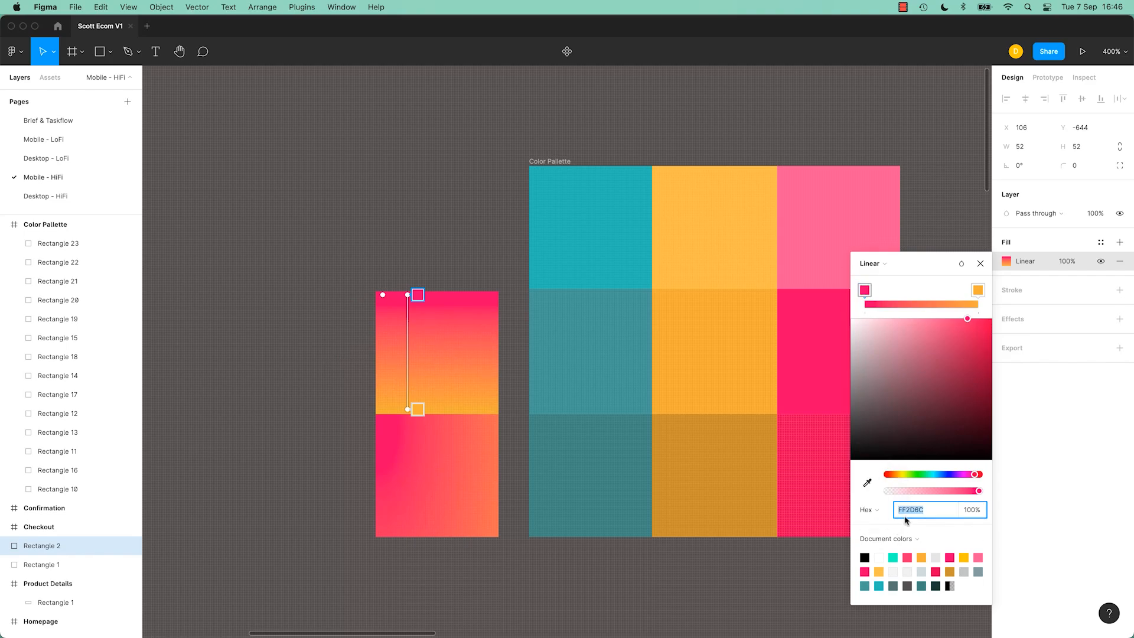
key("Return")
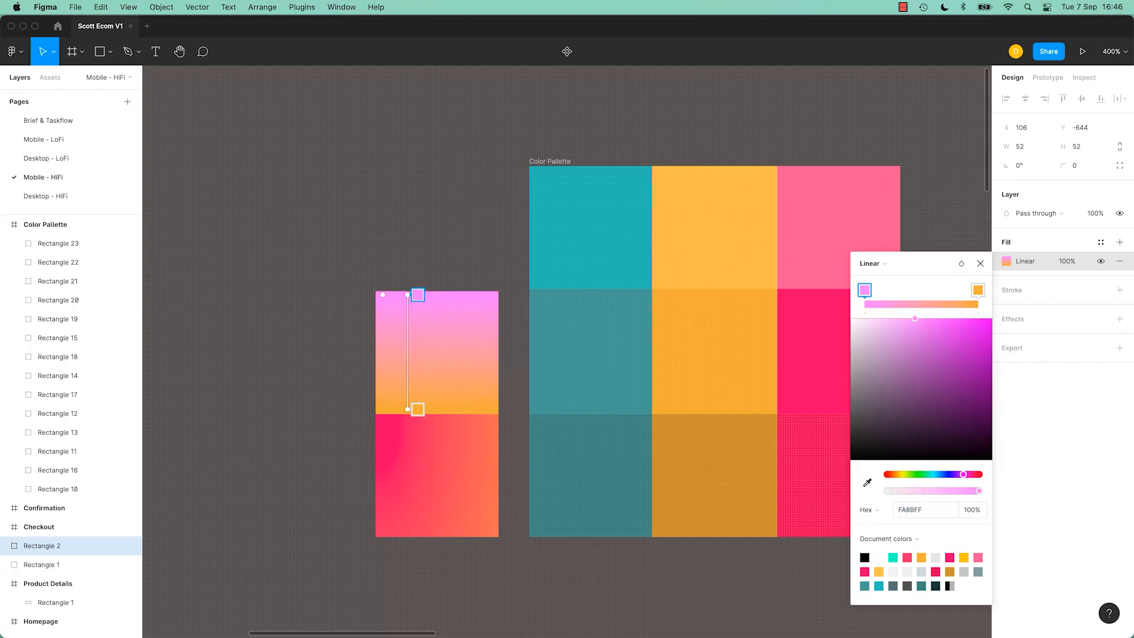
Switch to Grabient in Chrome and copy the hex code 2BFF88 of the green color in the 45° pink-blue-green gradient
key("super+Tab")
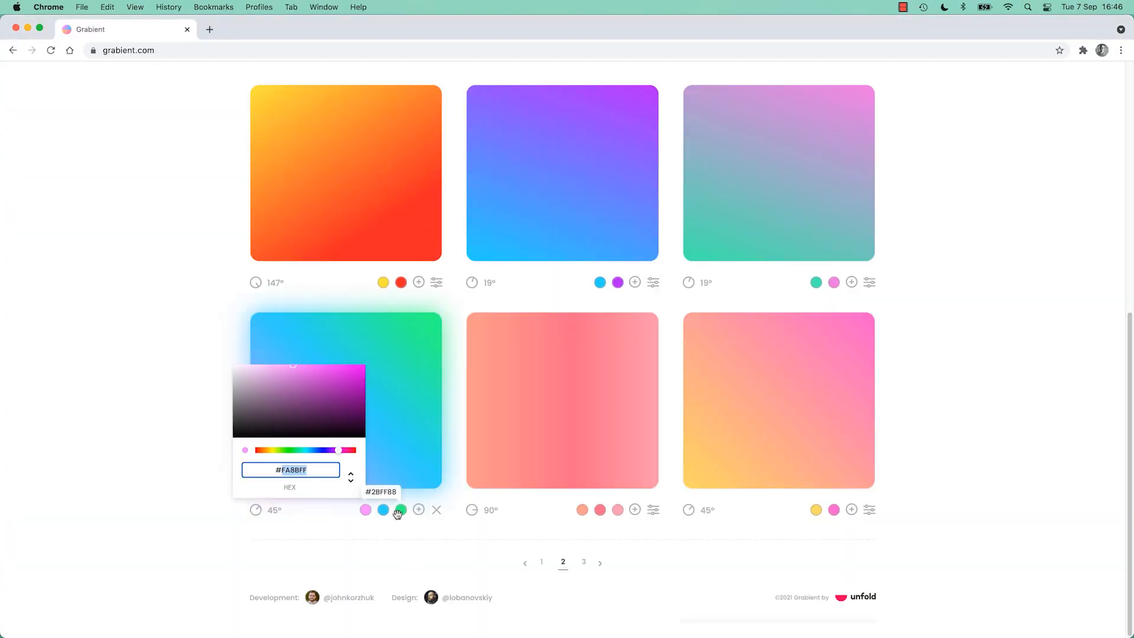
left_click(401, 511)
left_click(333, 465)
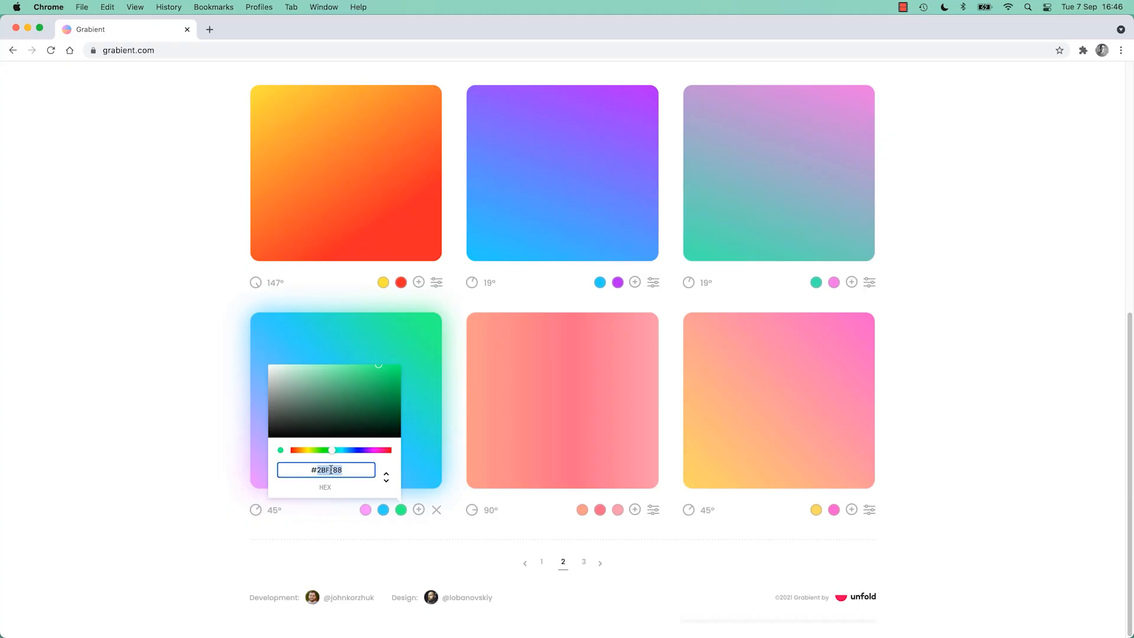
Switch back to Figma and set the linear gradient's end stop to 2BFF88
key("super+Tab")
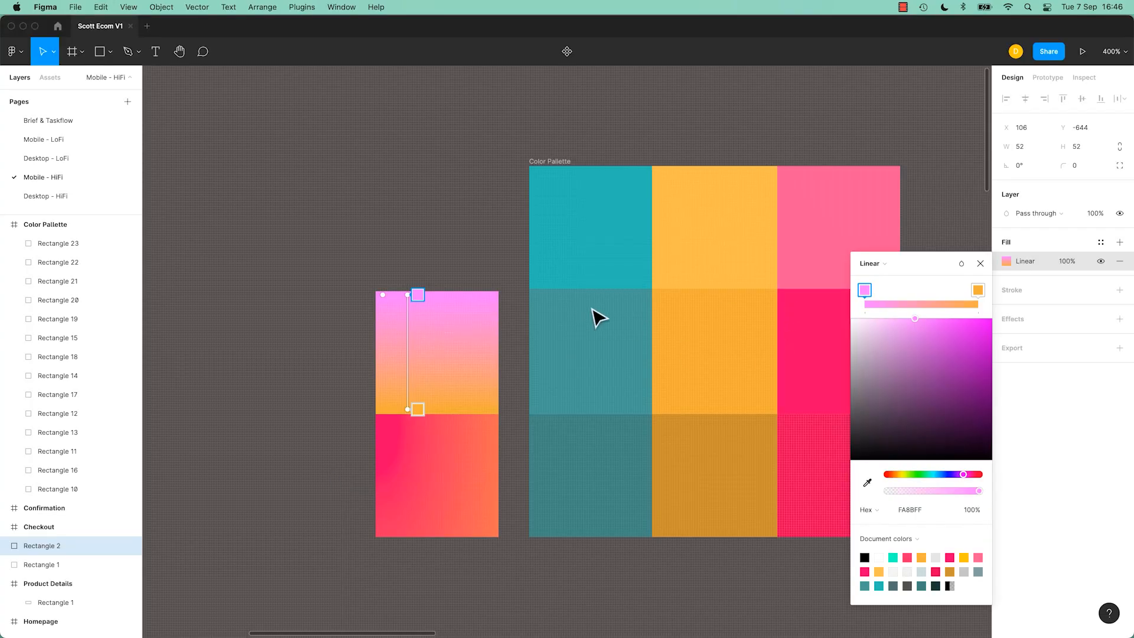
left_click(978, 290)
left_click(913, 508)
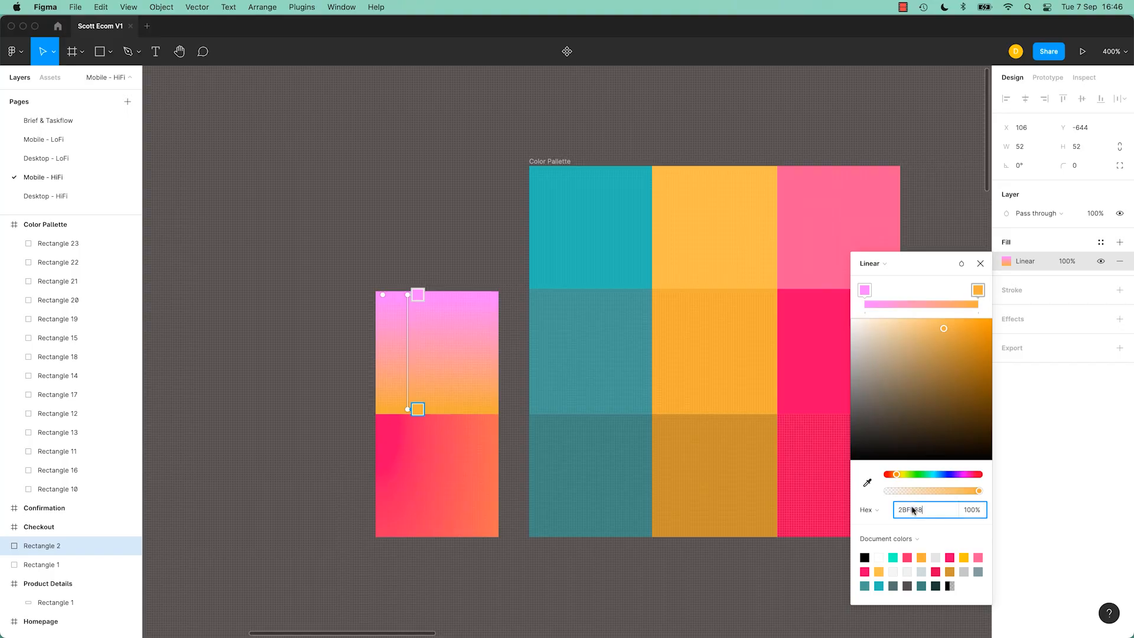
key("Return")
Return to Grabient in Chrome and copy the hex code 2BD2FF of the same gradient's middle blue color
key("super+Tab")
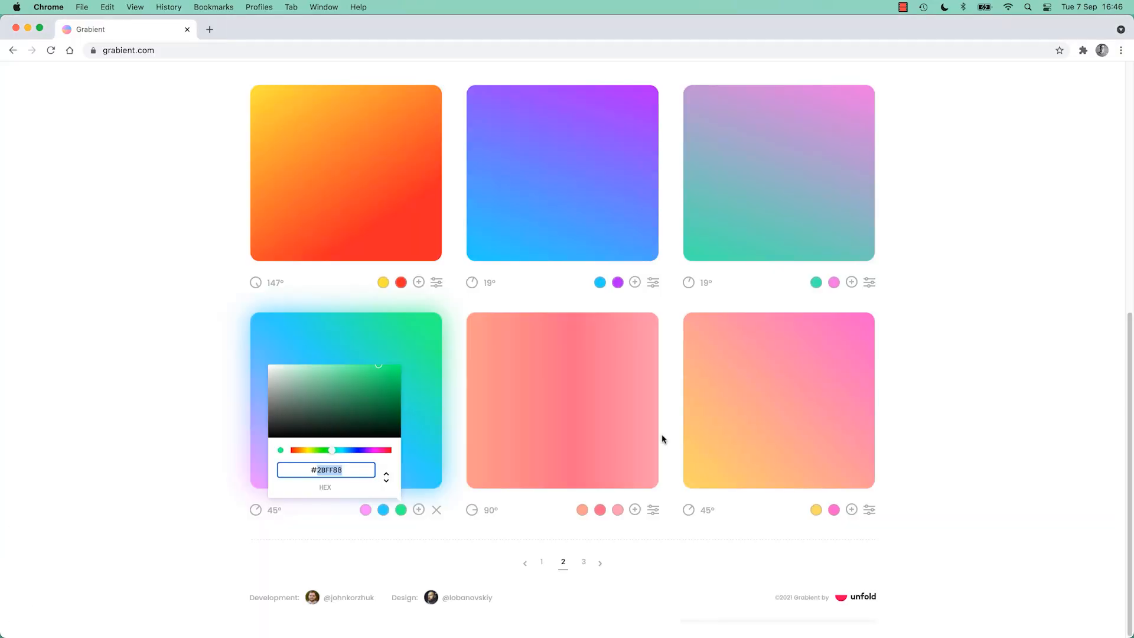
key("super+Tab")
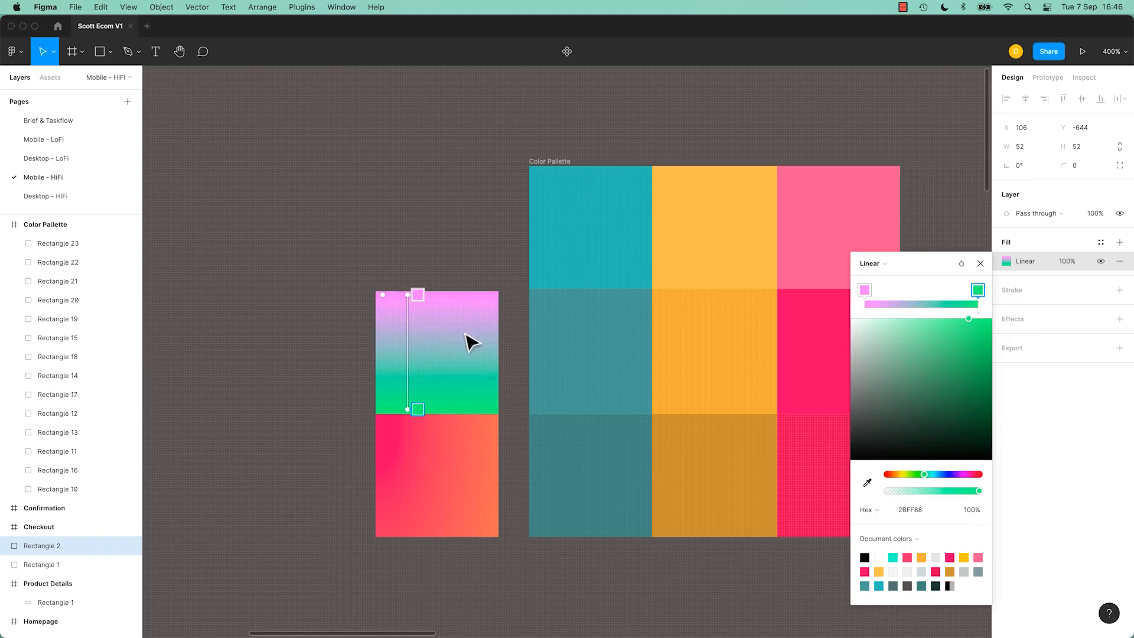
key("super+Tab")
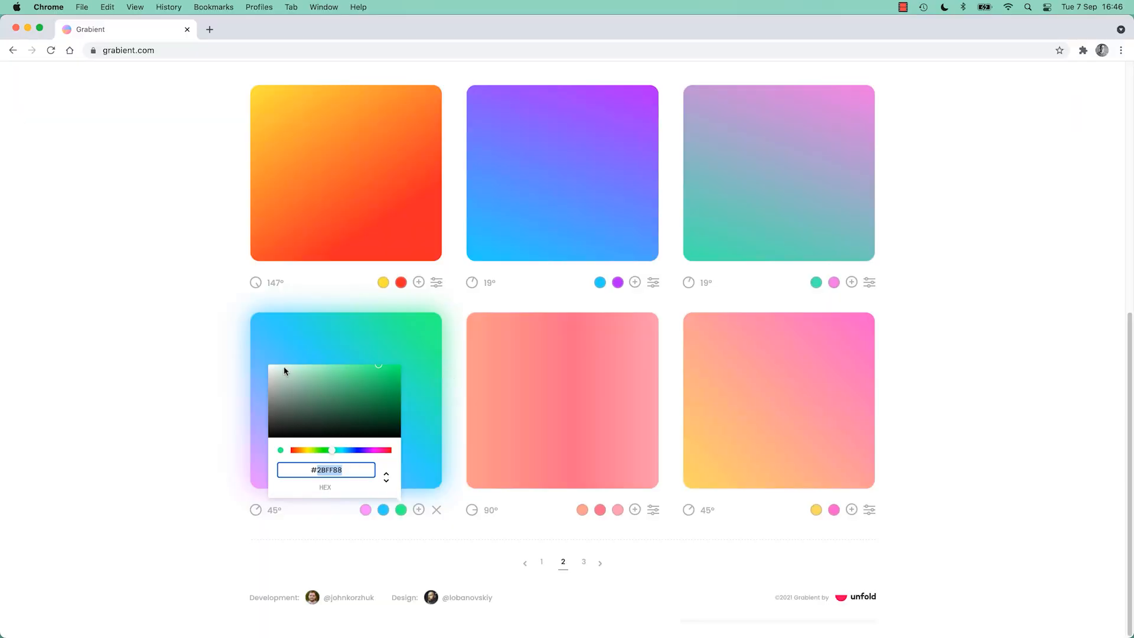
left_click(345, 500)
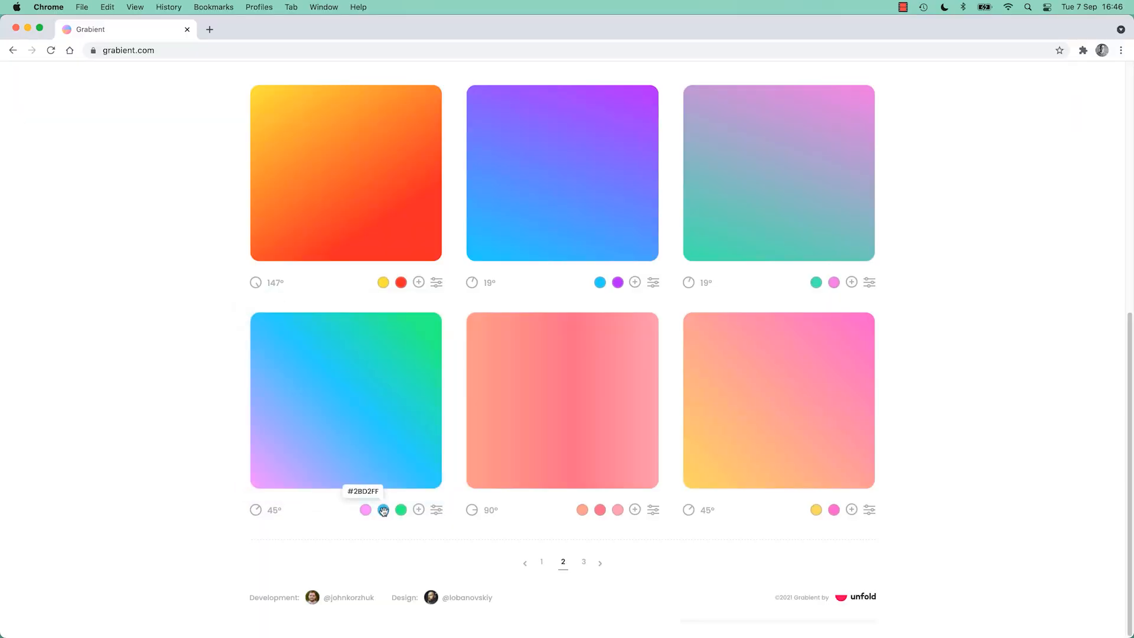
left_click(384, 510)
double_click(316, 468)
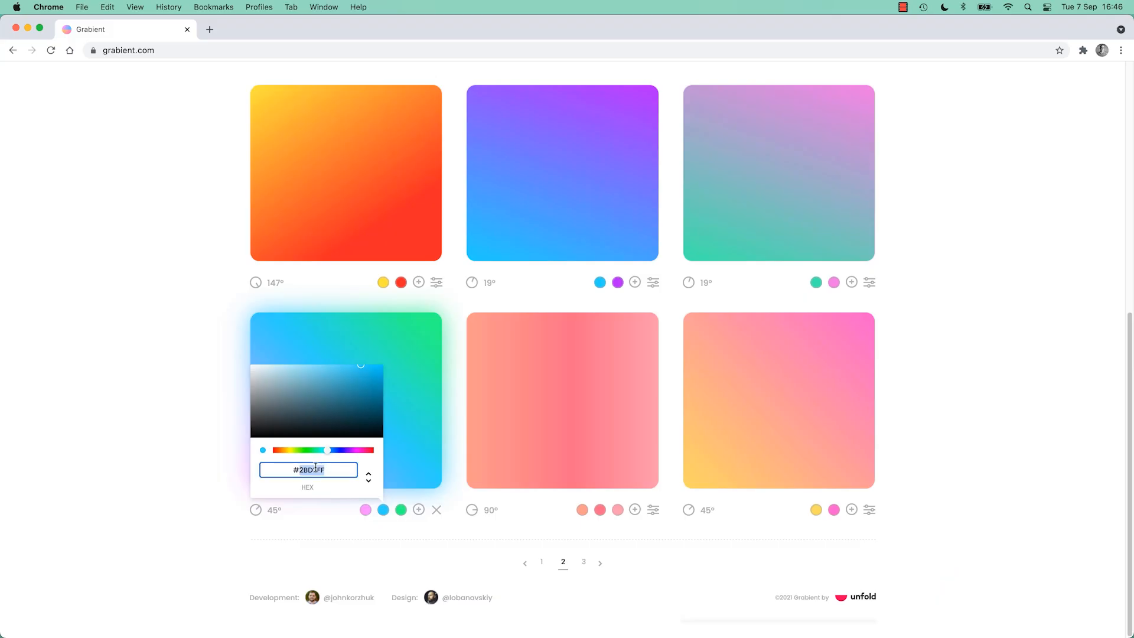
Switch back to Figma, add a stop midway along the upper swatch's gradient, and set its color to 2BD2FF
key("super+Tab")
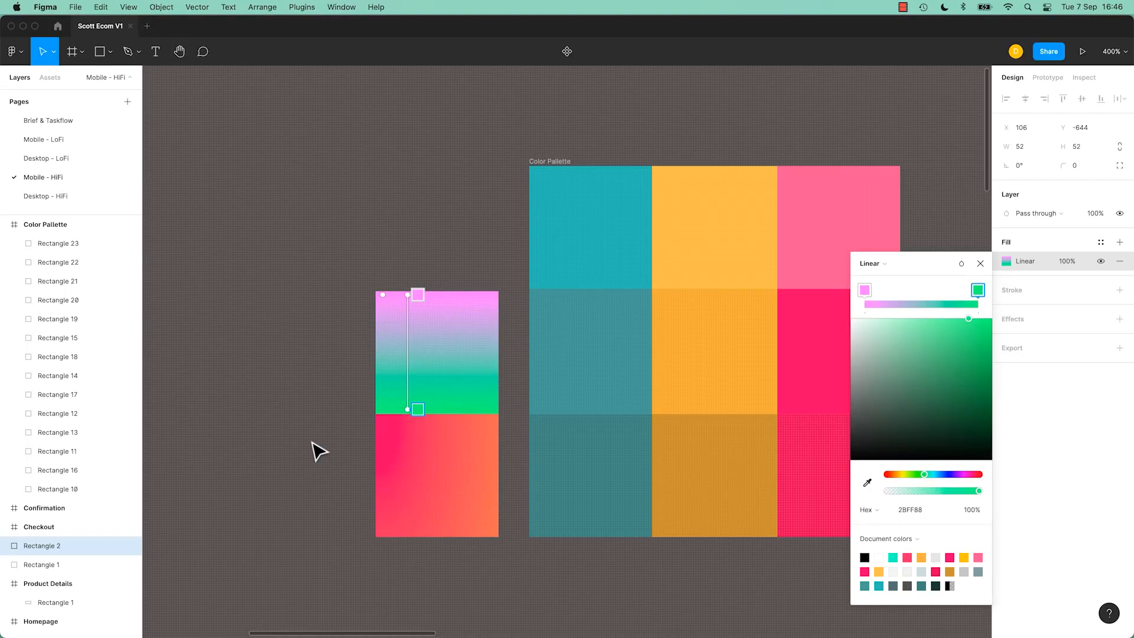
left_click(408, 351)
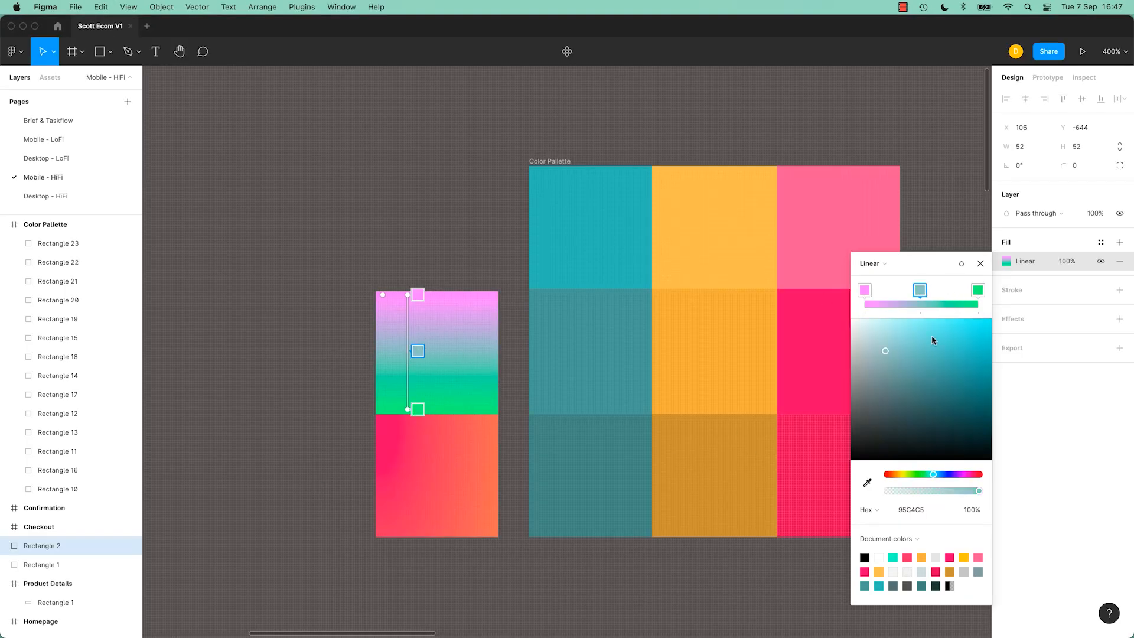
left_click(873, 509)
left_click(925, 513)
key("Return")
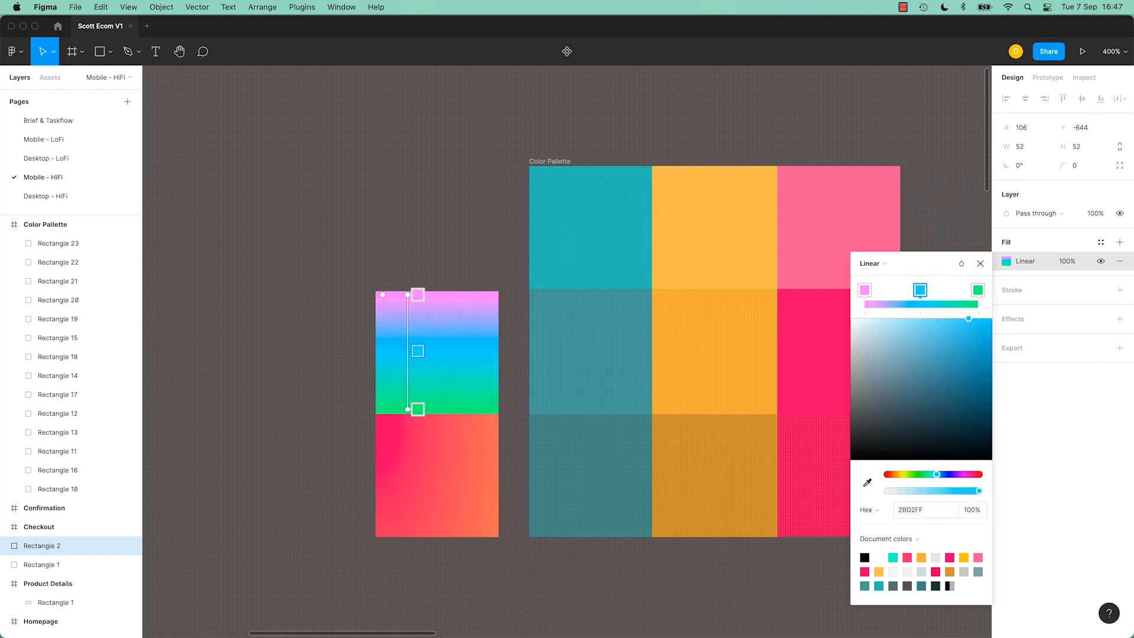
Add another gradient stop between the pink and blue ones, try deep blue 0E23EF on it, undo that color change, and leave gradient editing
left_click(408, 319)
left_click_drag(936, 364, 984, 327)
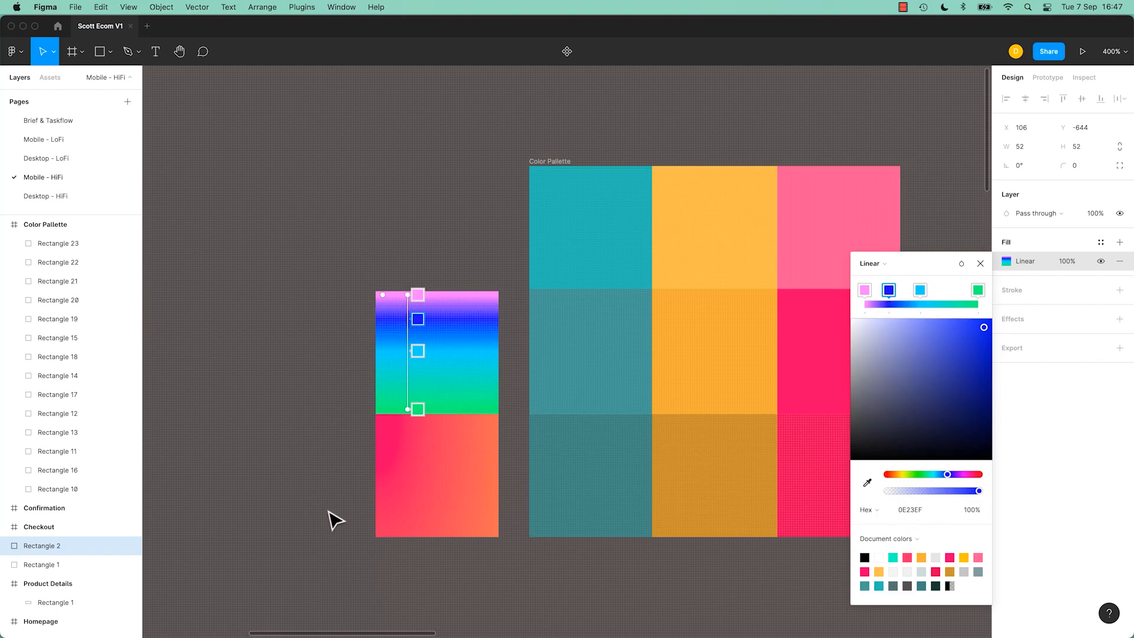
key("super+z")
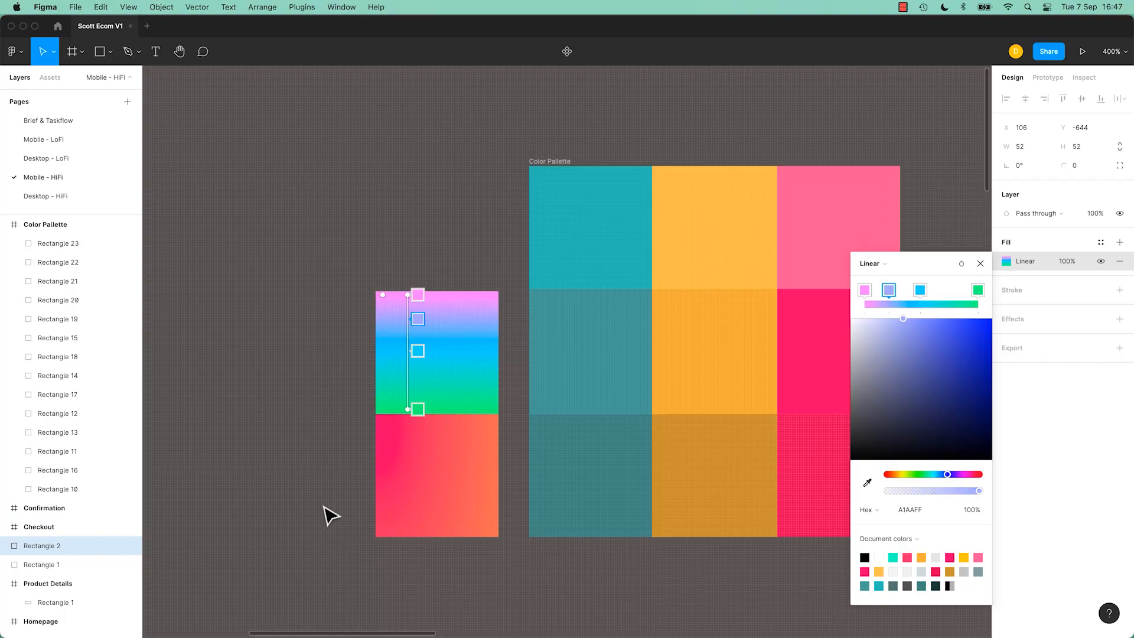
left_click(262, 331)
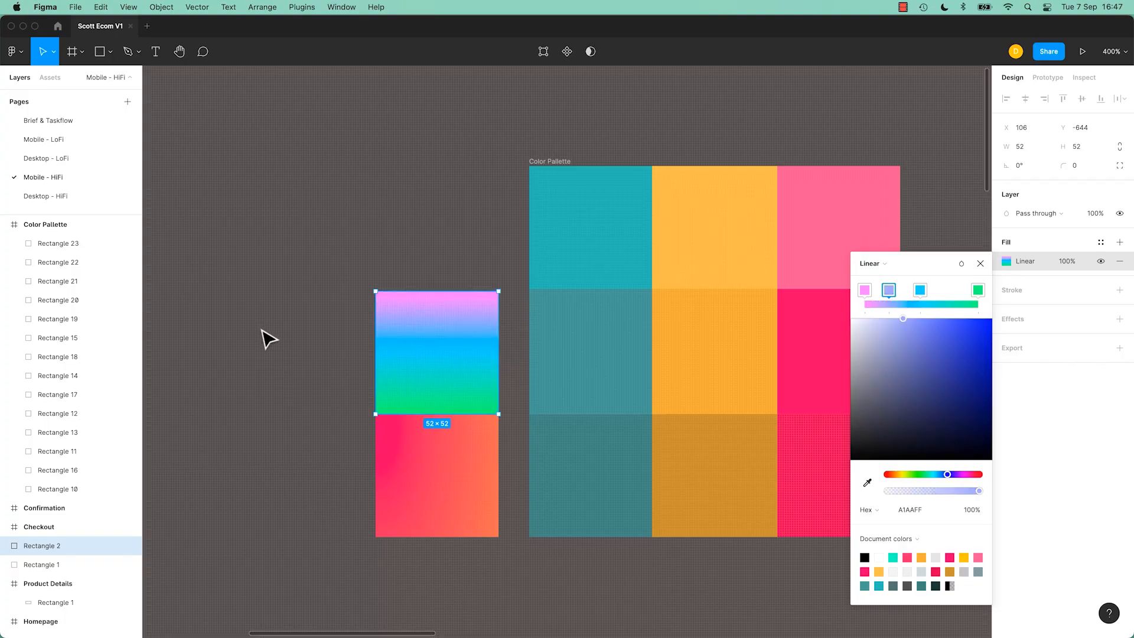